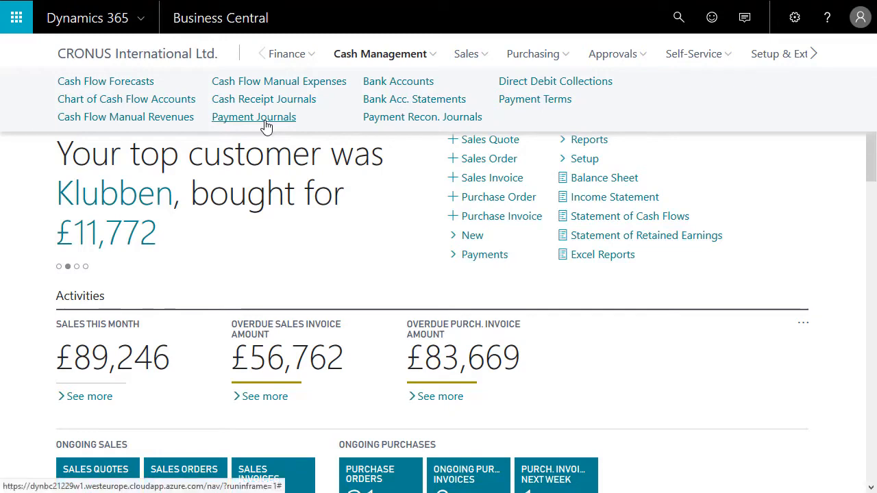
Step: Open the BANK batch for bank payments from the payment journals
click(265, 122)
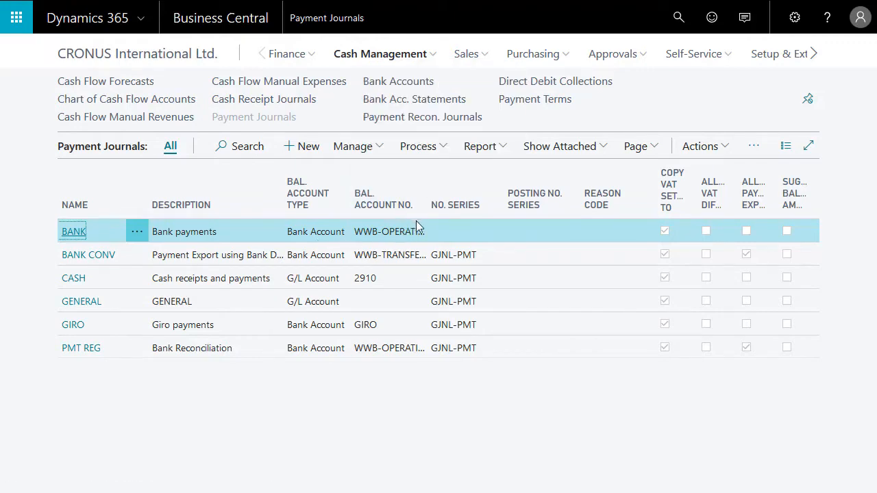
click(73, 234)
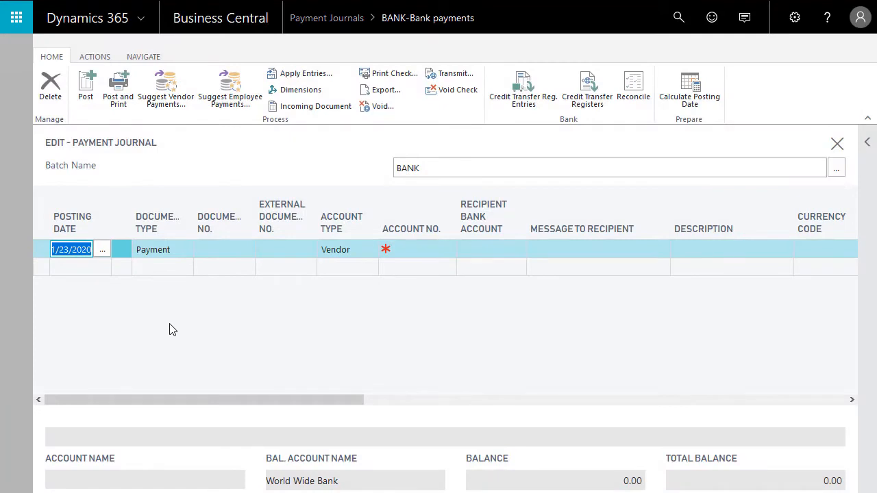
Step: Suggest vendor payments for the BANK journal with starting document number P01, without summarizing per vendor
click(169, 108)
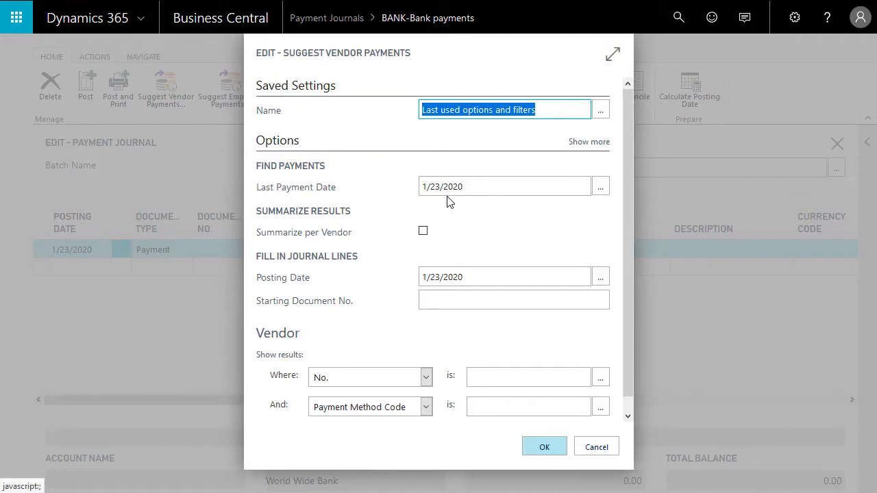
click(446, 303)
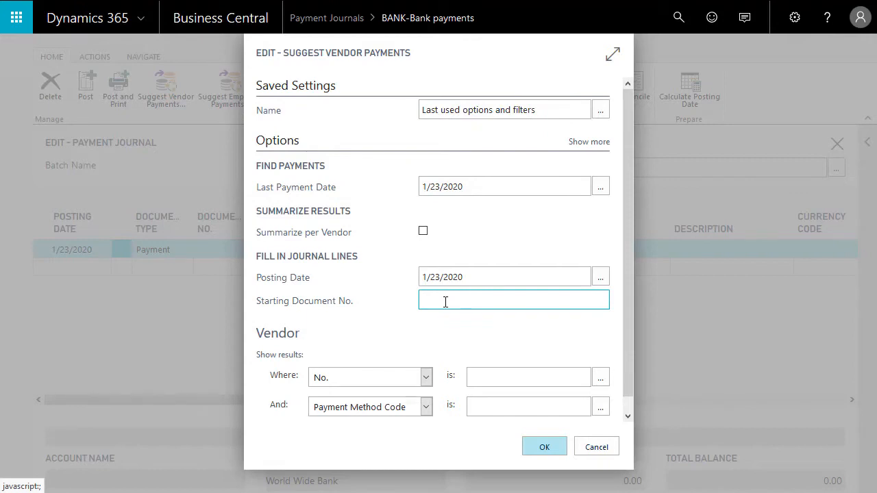
text(P01)
key(shift+Tab)
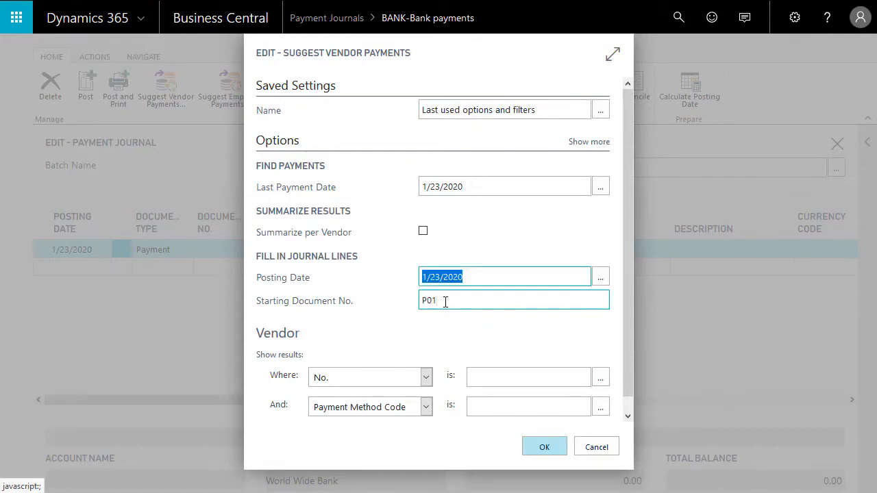
click(539, 449)
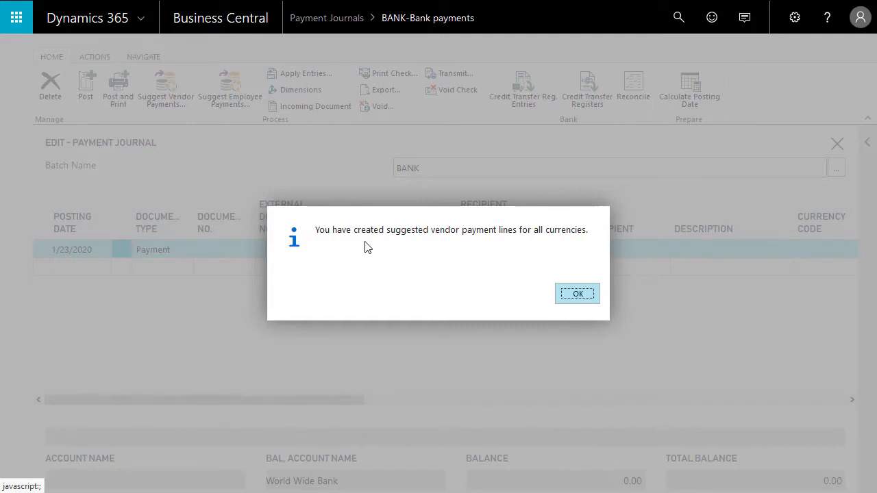
click(577, 300)
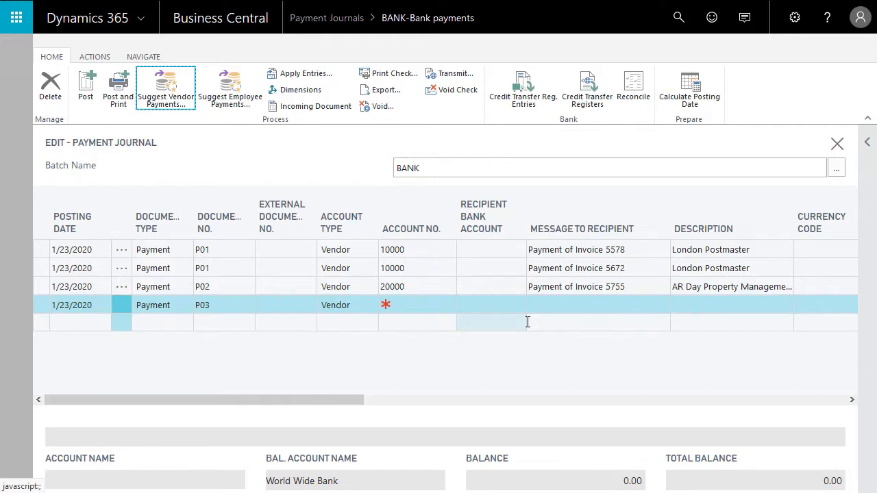
Step: Review the suggested payment lines, including their amounts, applied invoice numbers and due dates
click(424, 288)
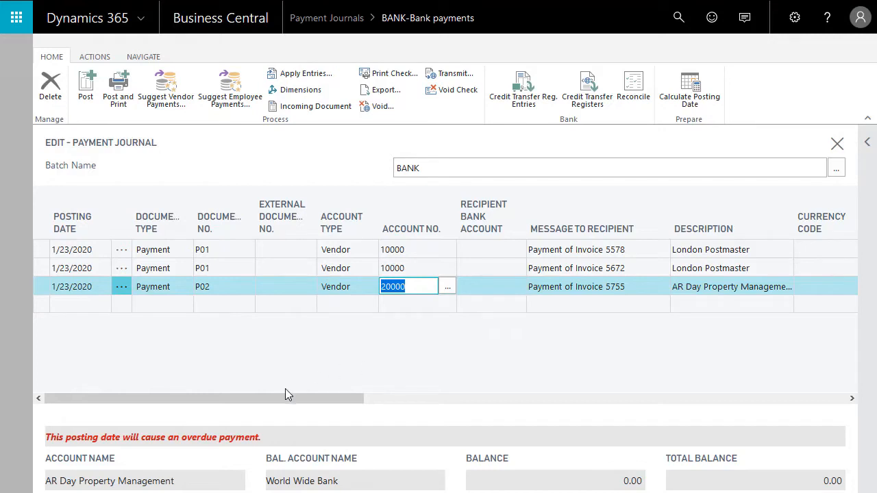
drag(294, 400, 670, 393)
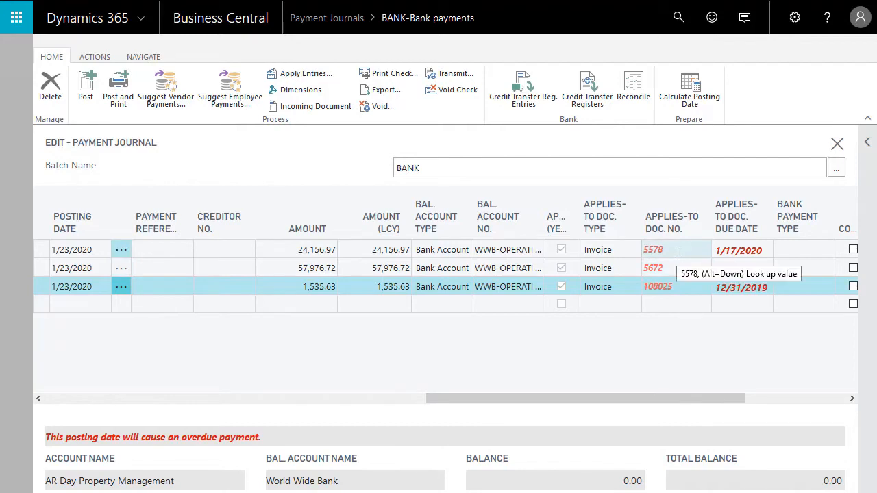
drag(683, 404, 185, 420)
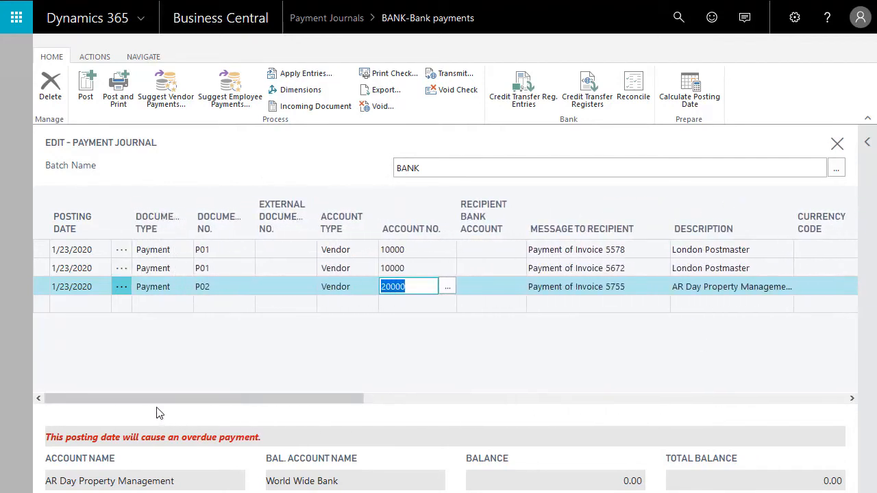
Step: Select all suggested payment lines in the BANK journal and delete them
click(122, 251)
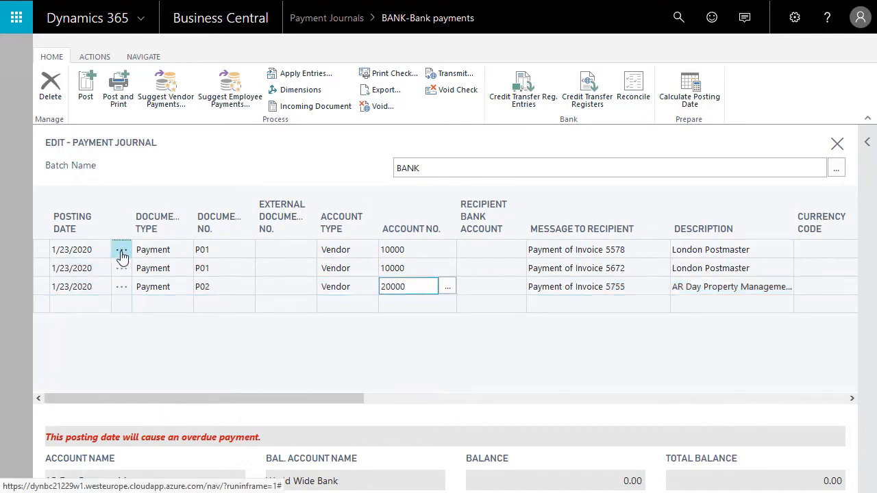
click(147, 389)
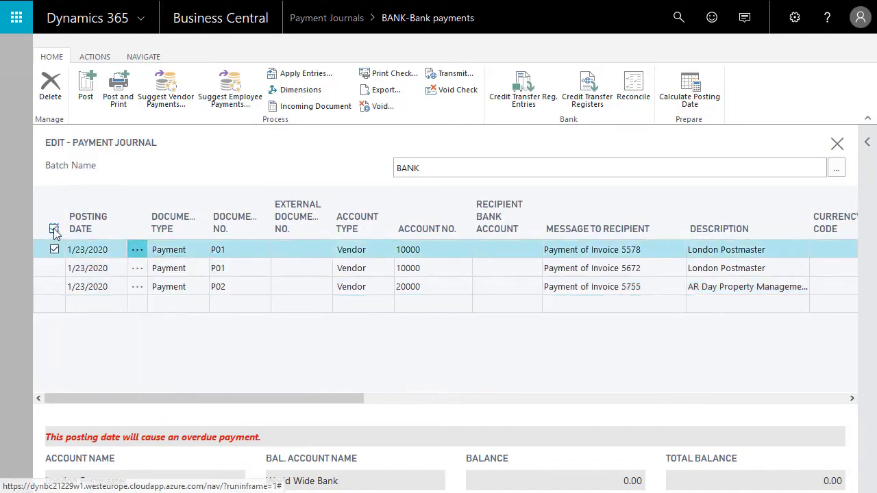
click(54, 228)
key(ctrl+Delete)
click(525, 291)
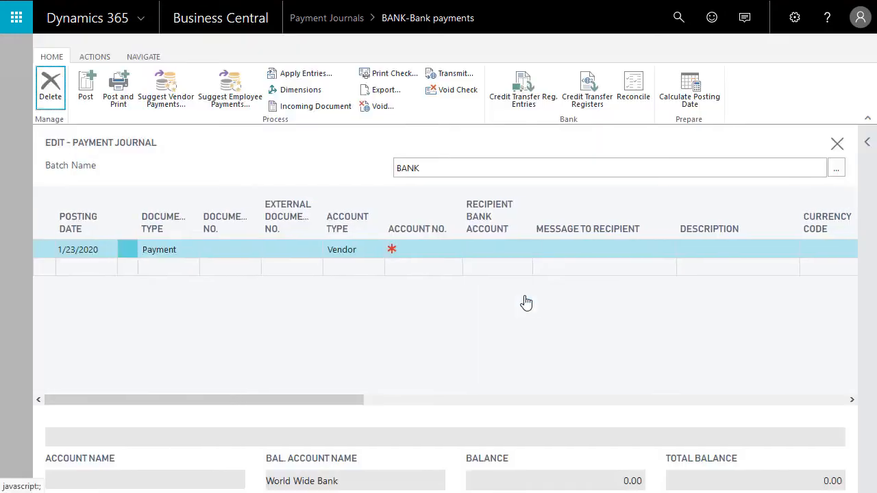
Step: Suggest vendor payments again, summarized per vendor, with starting document number P01
click(164, 96)
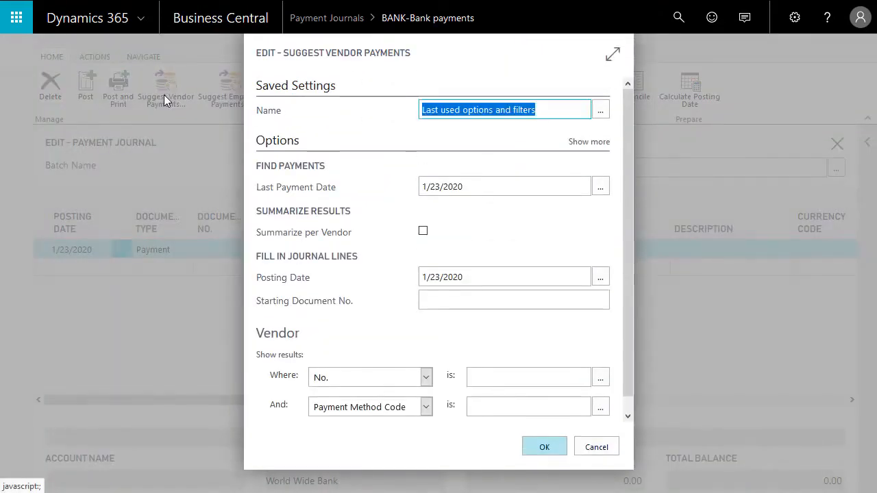
click(423, 233)
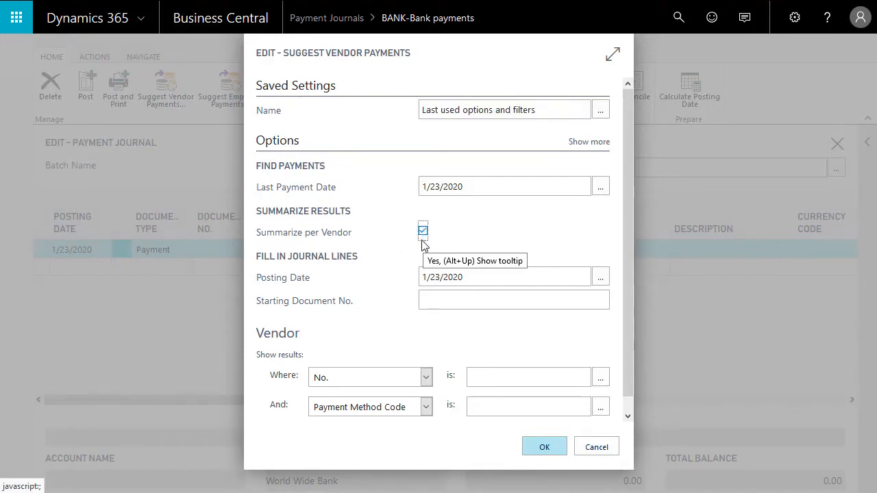
click(454, 298)
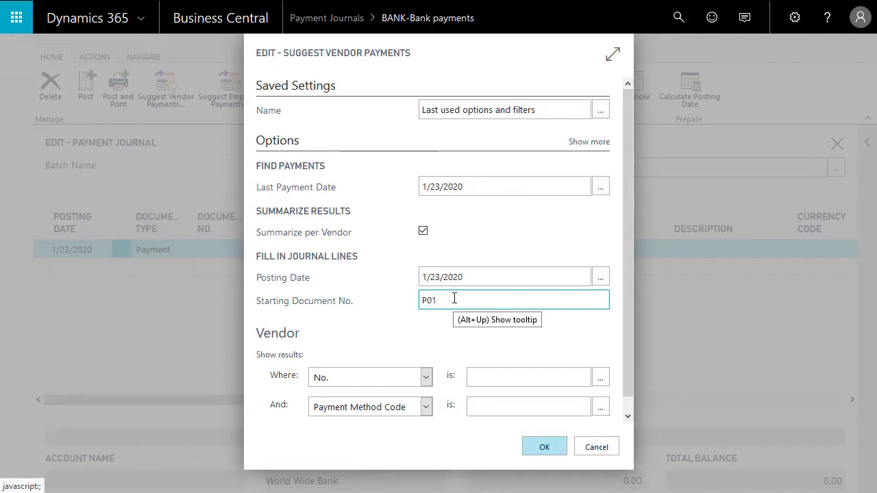
text(P01)
key(shift+Tab)
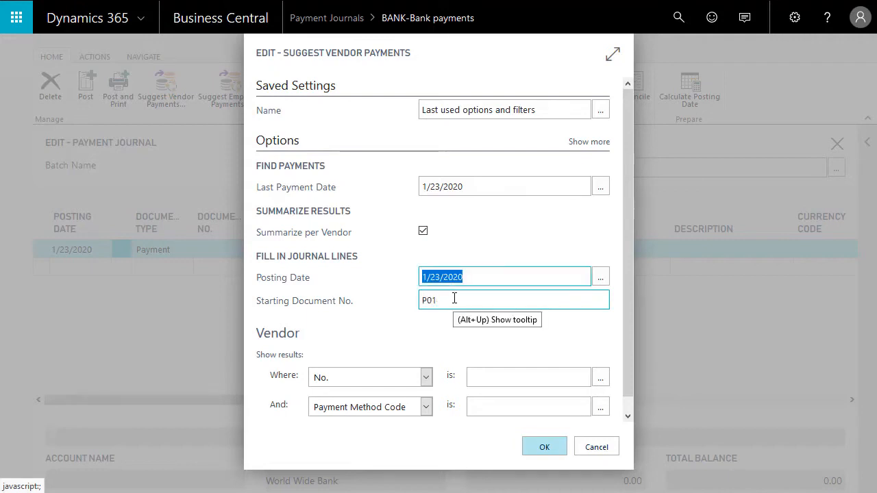
click(525, 447)
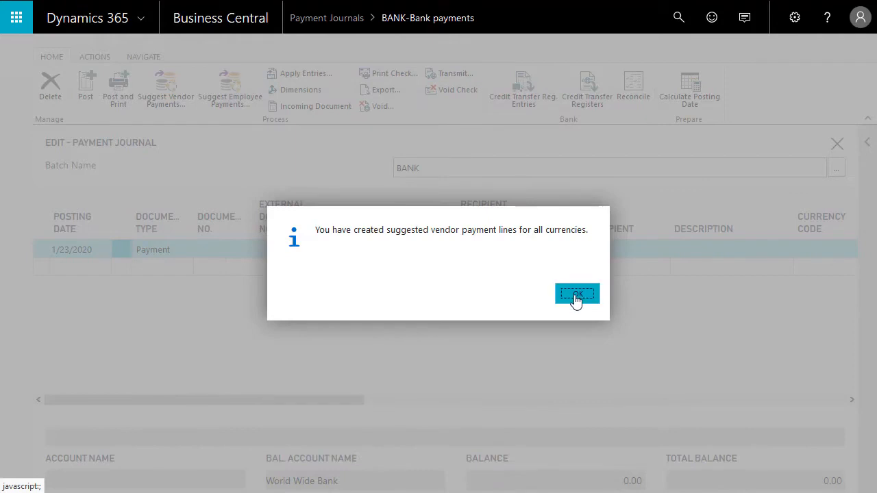
click(576, 296)
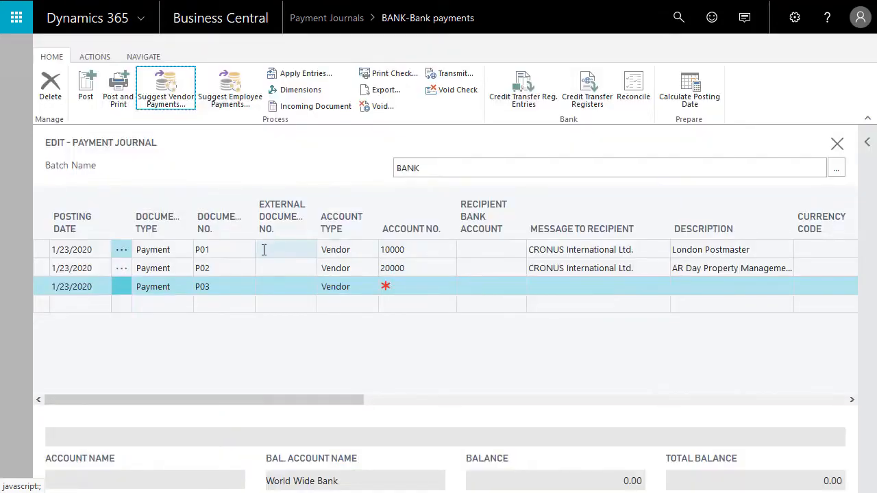
Step: Examine the summarized lines' amounts and the vendor entries applied to the London Postmaster payment
click(264, 249)
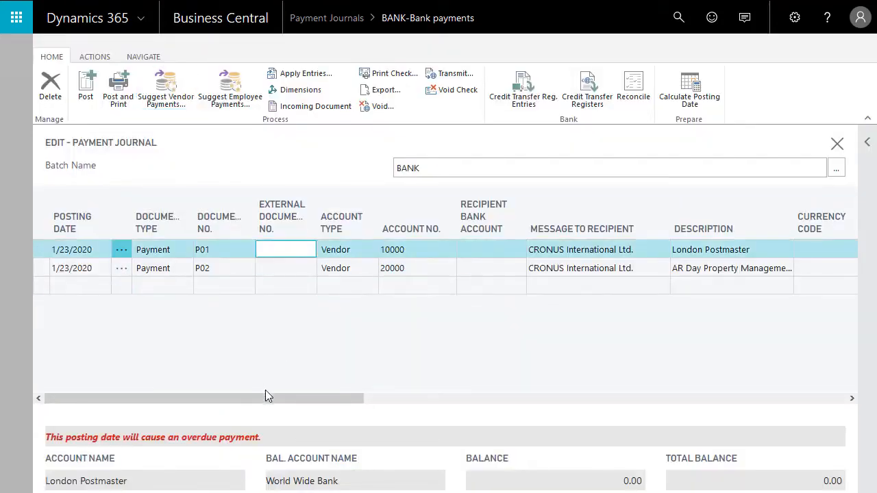
drag(267, 399, 639, 415)
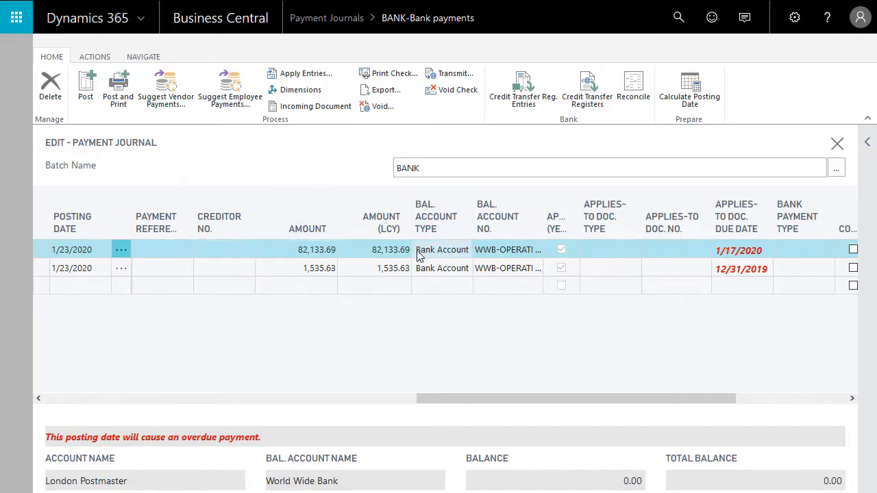
click(380, 250)
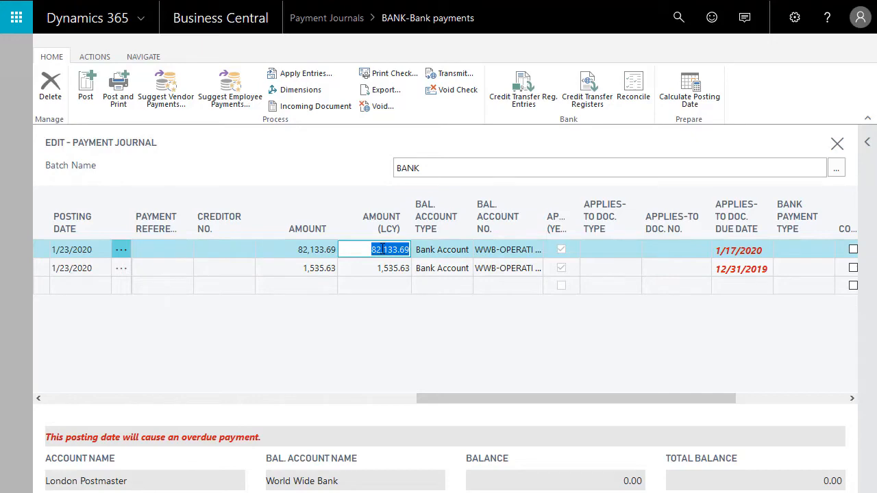
click(309, 78)
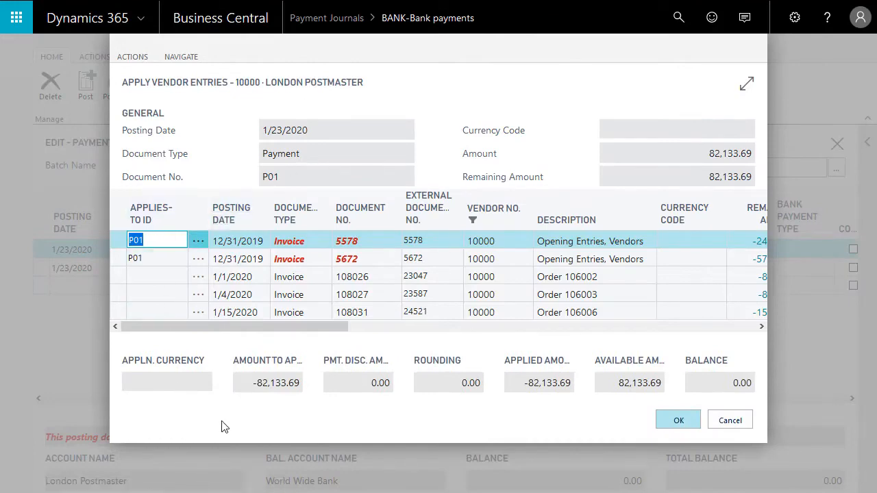
key(Escape)
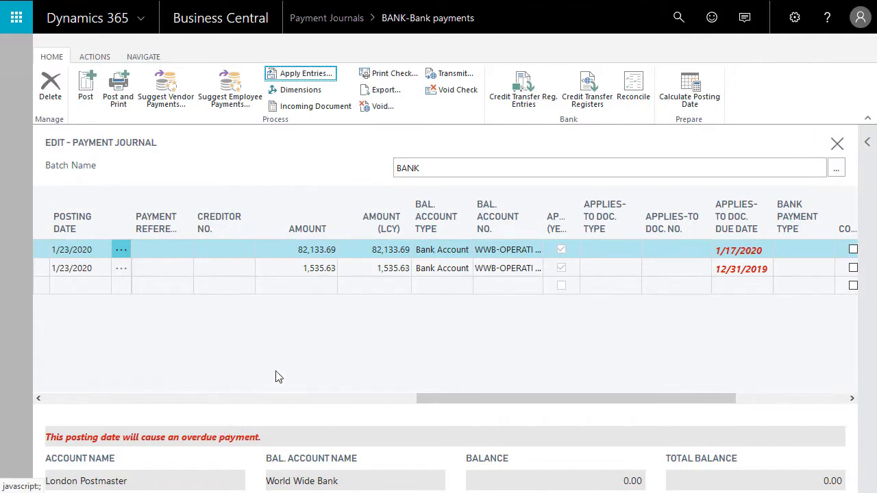
Step: Select all summarized payment lines in the journal and delete them
click(120, 245)
click(146, 390)
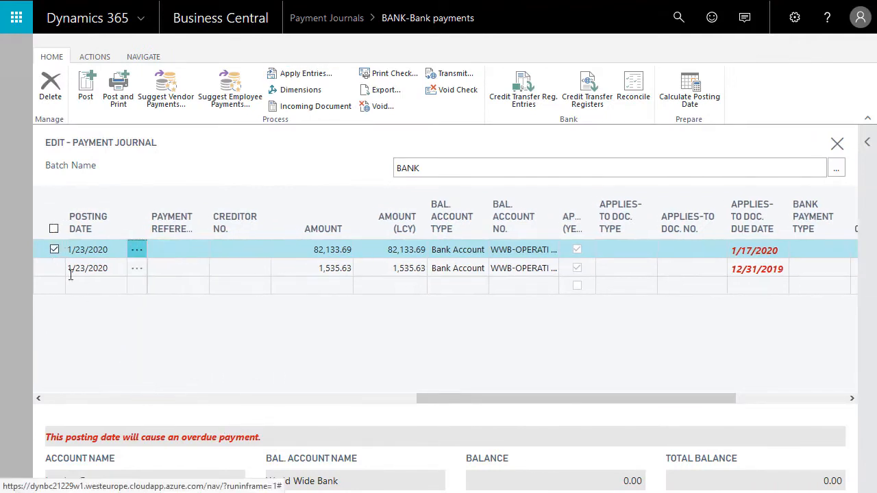
click(52, 229)
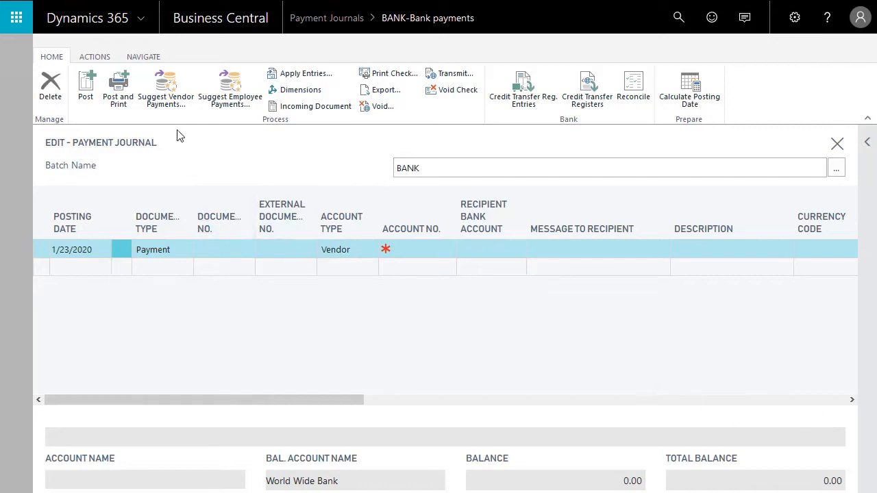
Step: Suggest unsummarized vendor payments with last payment date 2/23/2020 and starting document number P01
click(168, 100)
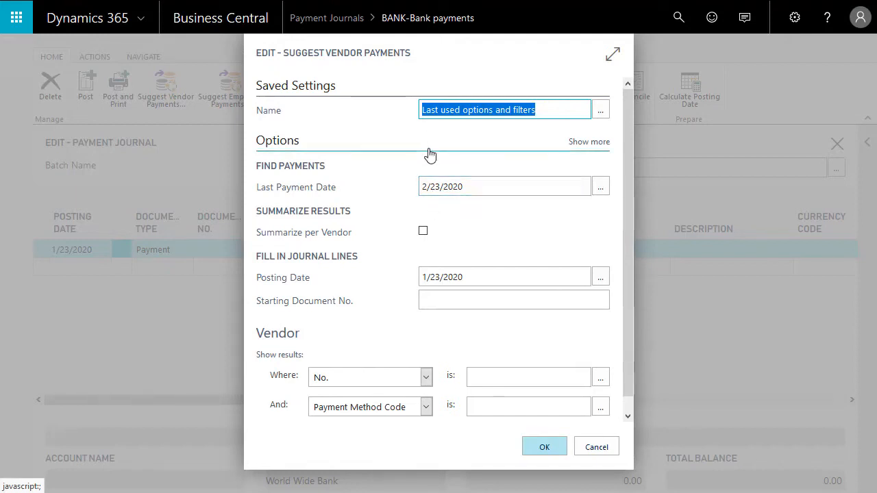
click(456, 301)
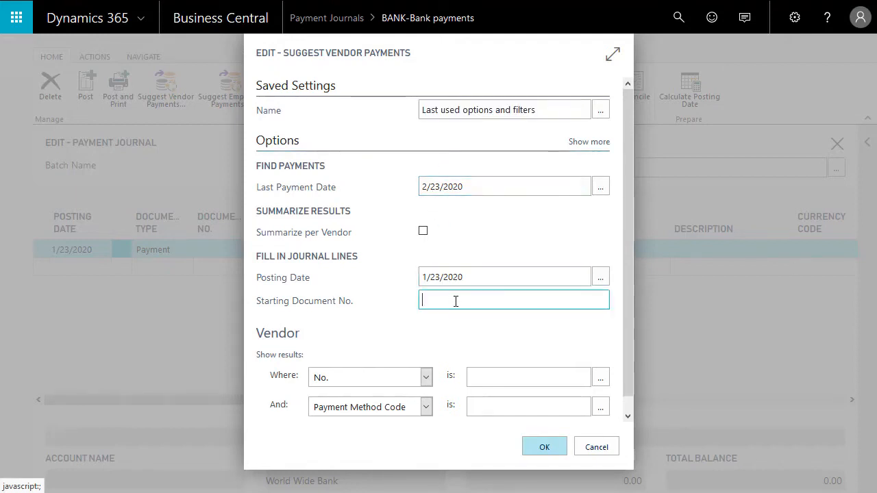
text(P01)
key(shift+Tab)
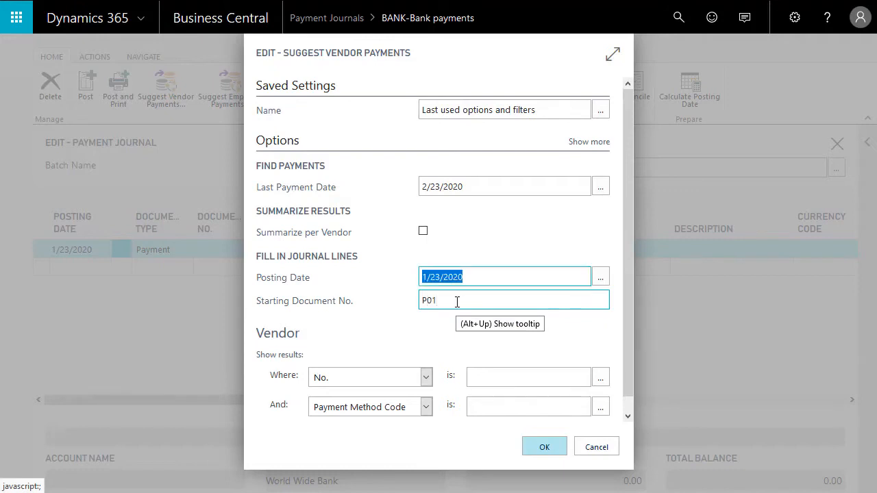
click(535, 445)
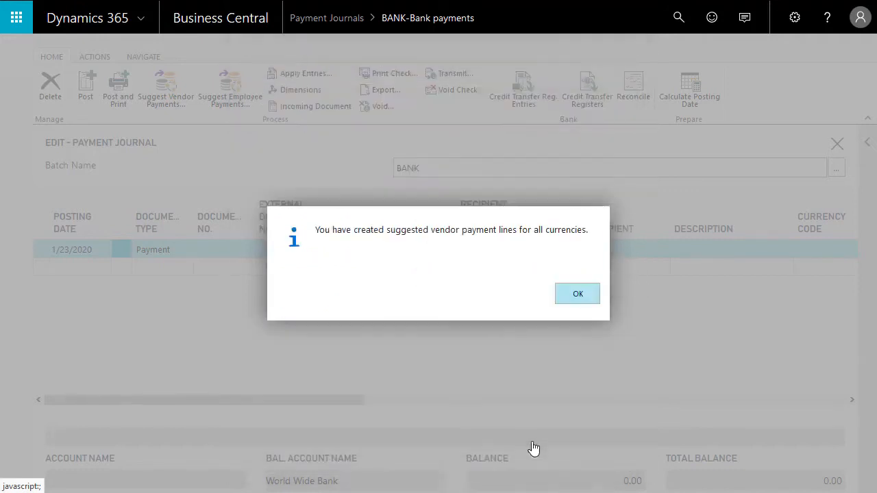
click(575, 306)
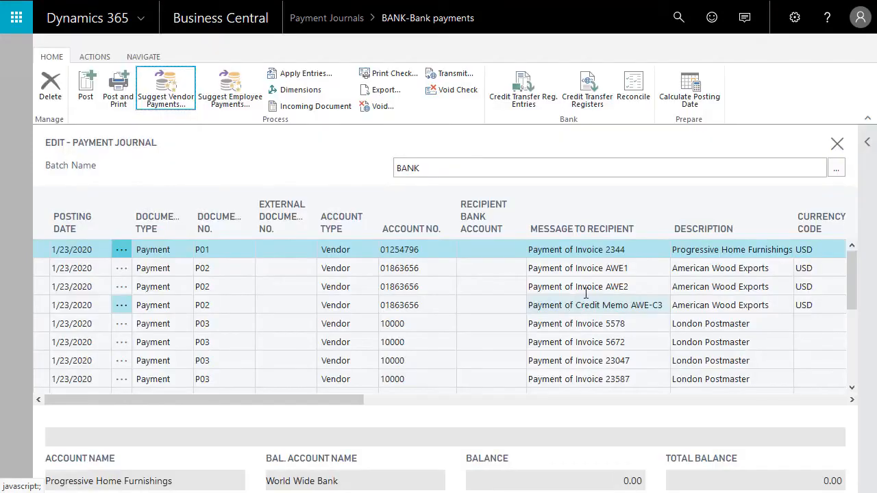
Step: Look through the full list of payment lines suggested for the extended date range
scroll(439, 293, down, 3)
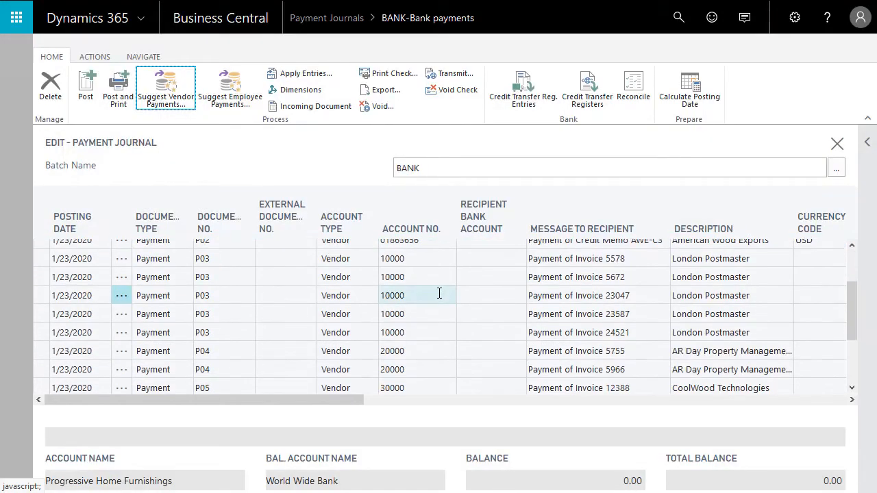
scroll(440, 293, down, 3)
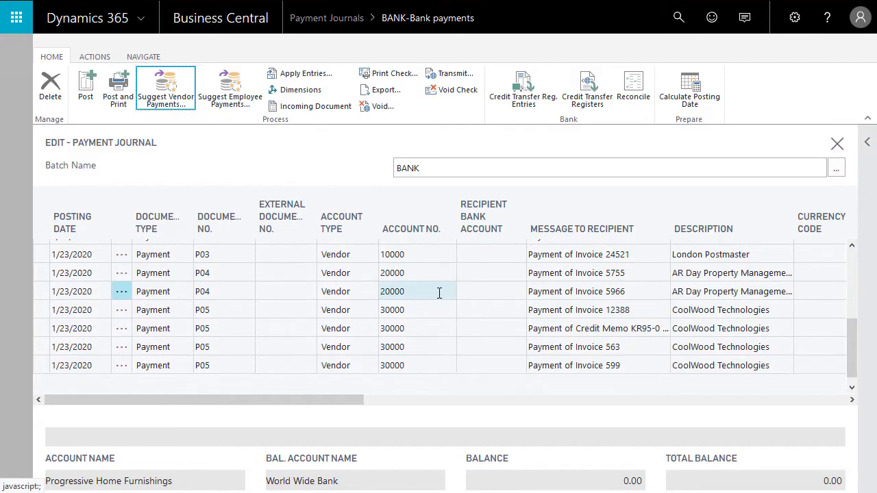
scroll(439, 293, down, 2)
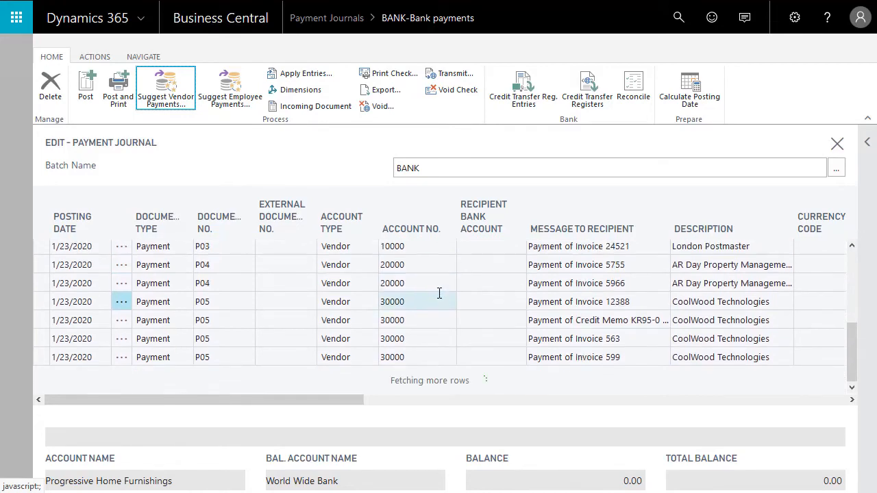
scroll(440, 293, down, 6)
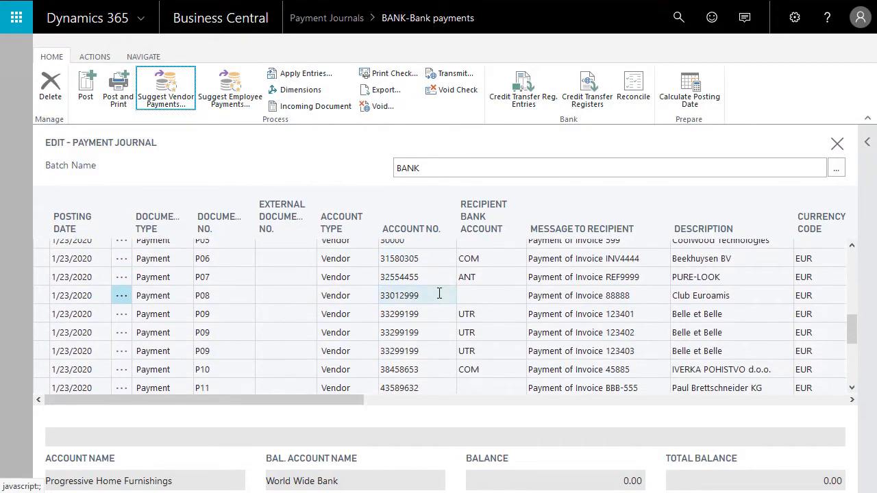
Step: Preview the BANK journal's test report and examine the net change and balance after posting on its reconciliation page
scroll(439, 294, up, 10)
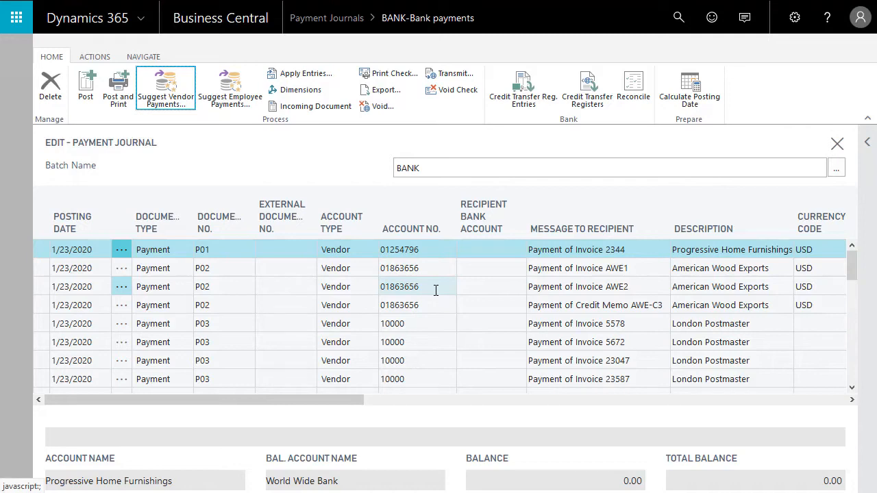
click(94, 57)
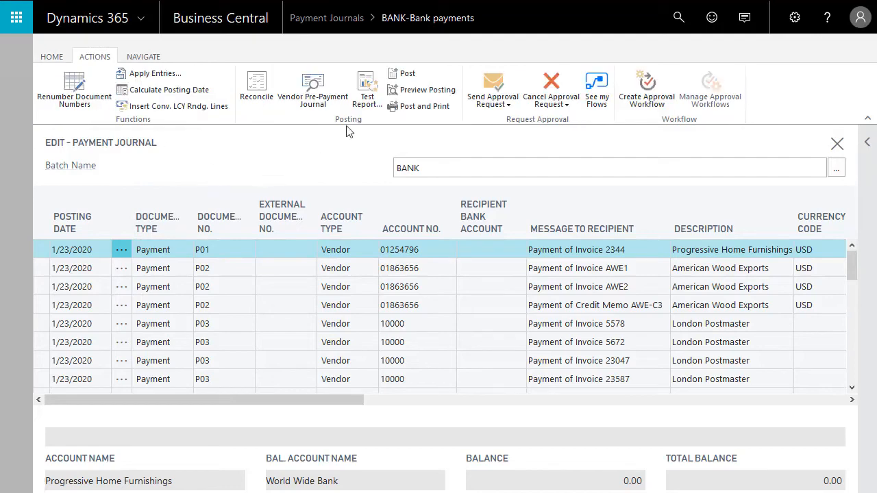
click(362, 101)
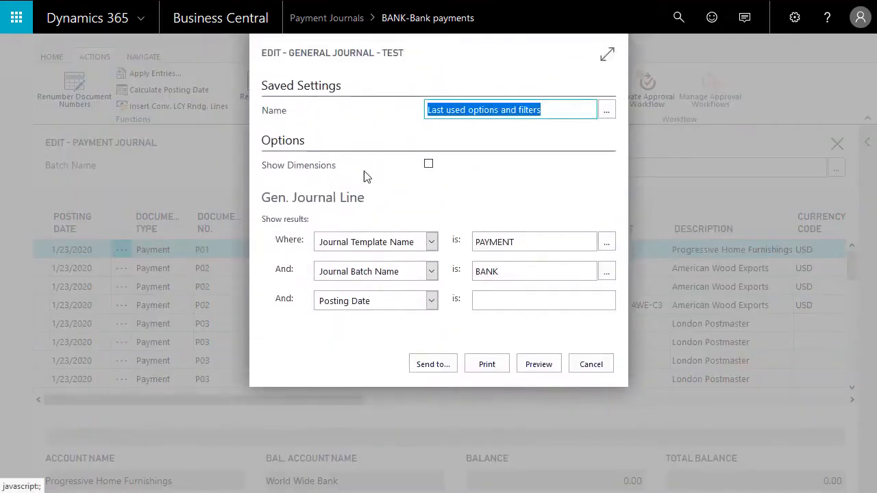
click(528, 365)
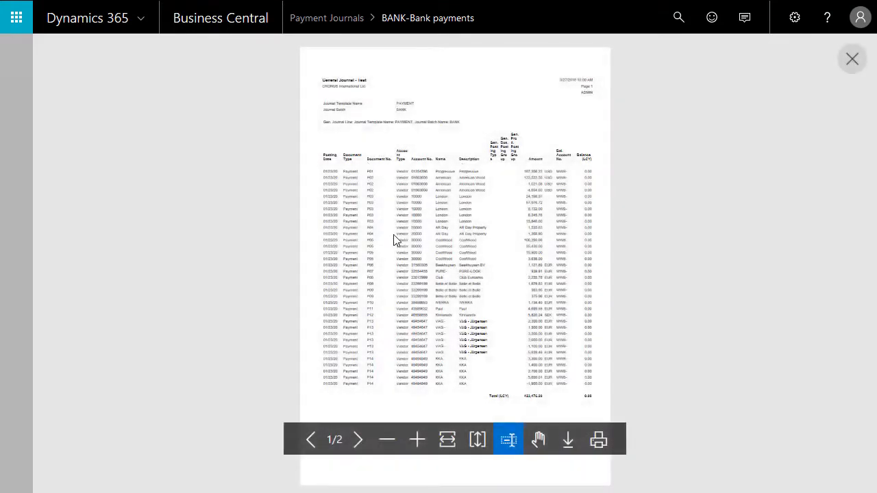
click(358, 442)
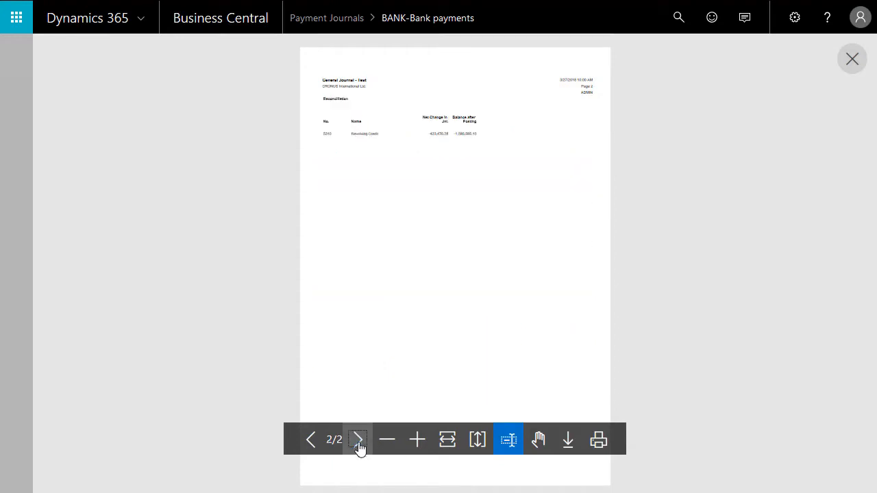
click(417, 447)
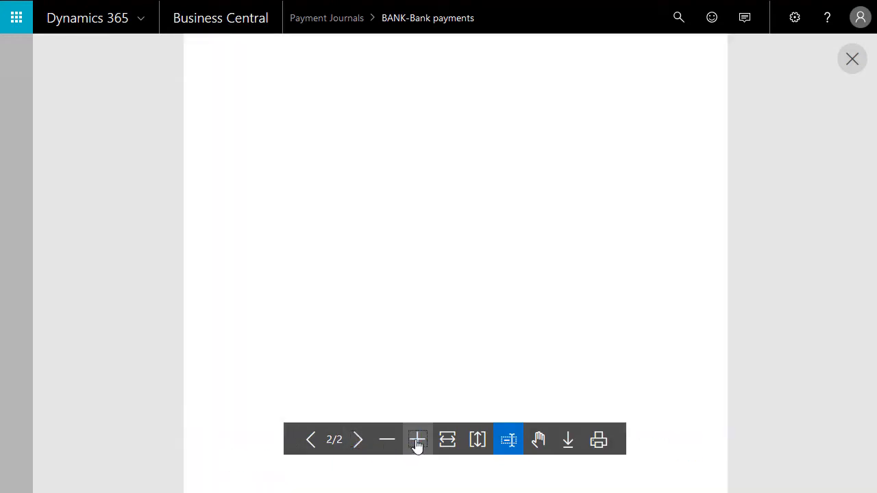
click(416, 447)
scroll(387, 310, down, 3)
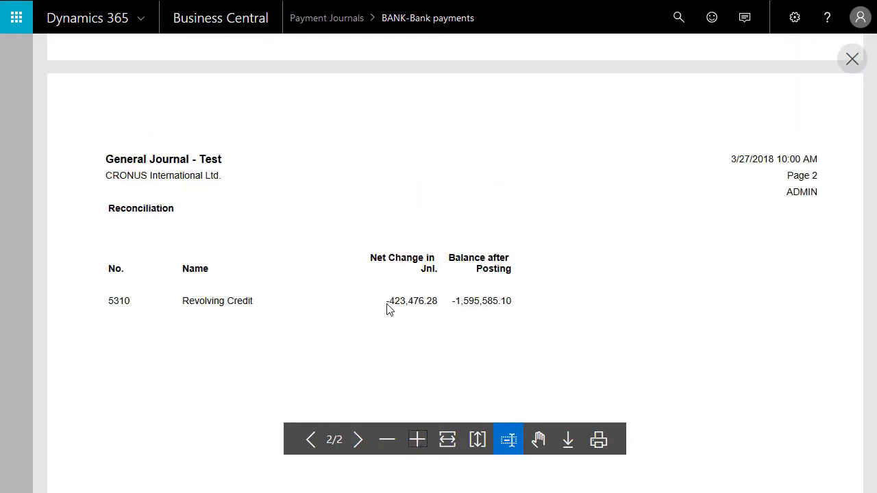
scroll(386, 309, down, 1)
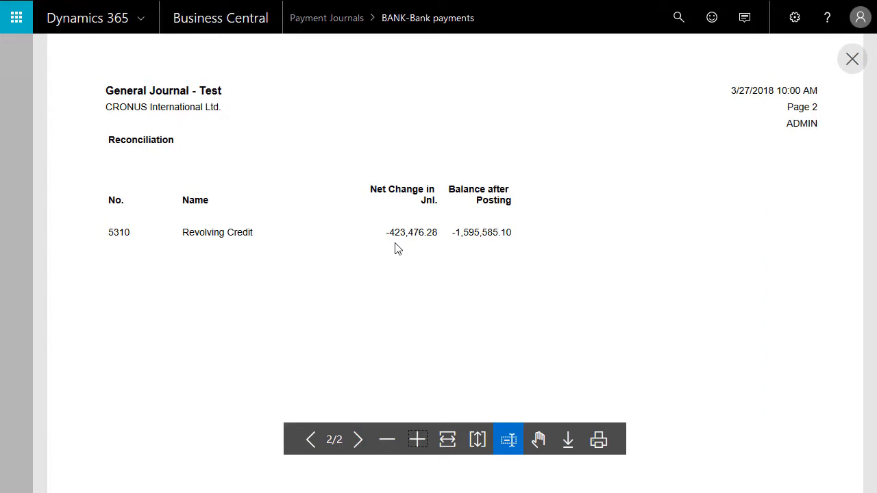
click(852, 59)
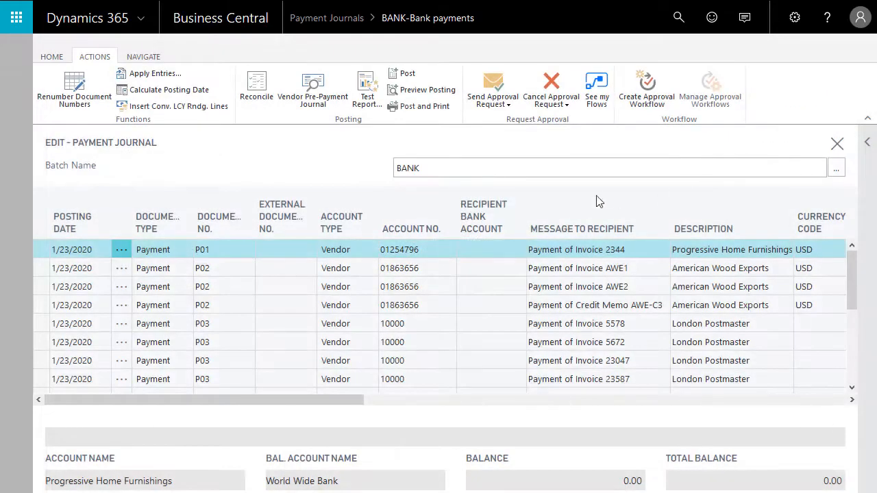
Step: Select all suggested payment lines in the BANK journal and delete them
click(121, 251)
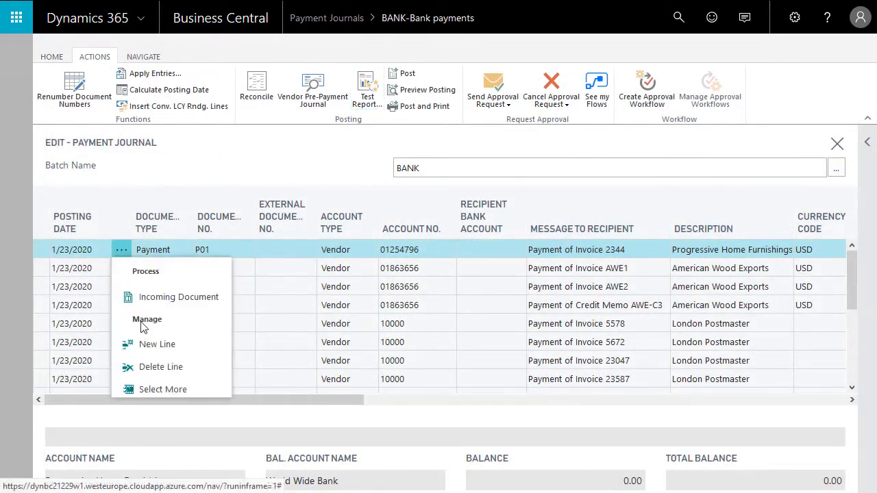
click(143, 389)
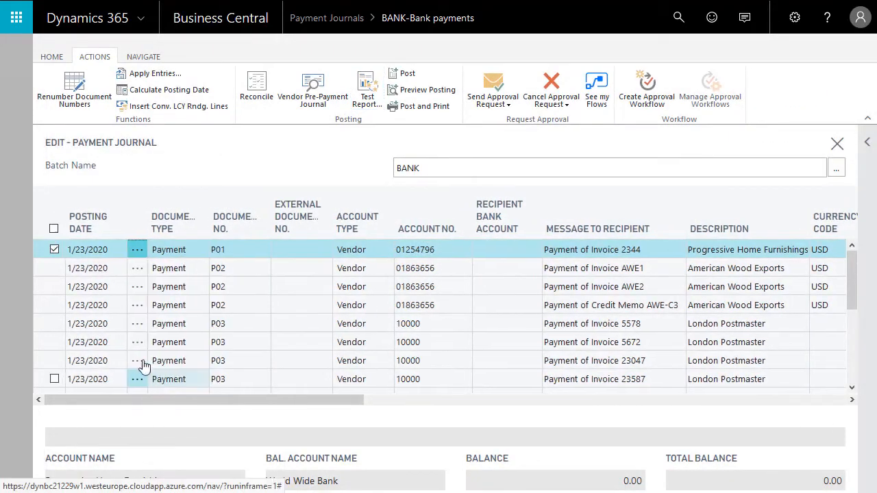
click(54, 229)
click(49, 57)
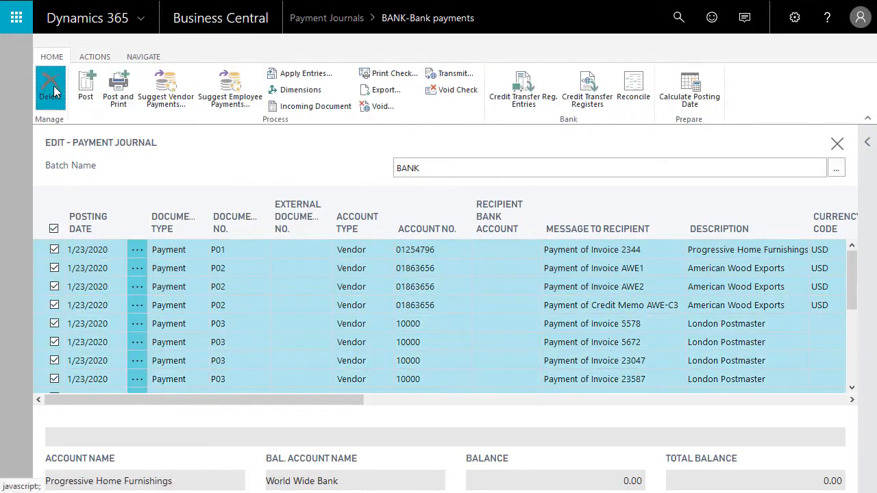
click(52, 89)
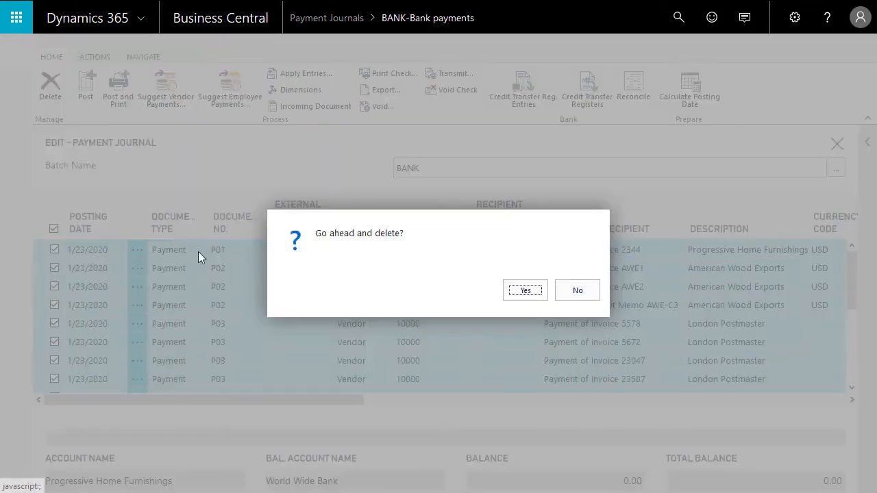
click(519, 301)
Step: In the expanded vendor payment suggestion options, set the available amount to 200000 LCY and enable Use Vendor Priority
click(161, 102)
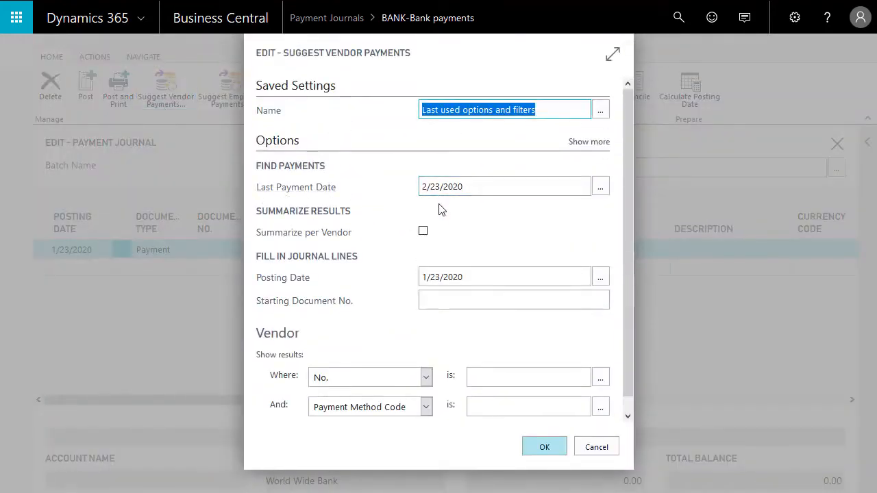
click(584, 144)
drag(626, 146, 628, 162)
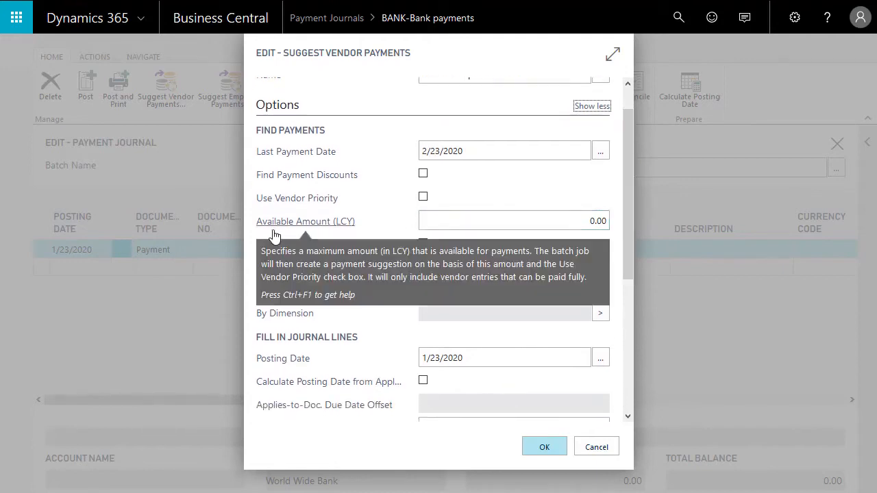
click(599, 220)
drag(574, 220, 758, 219)
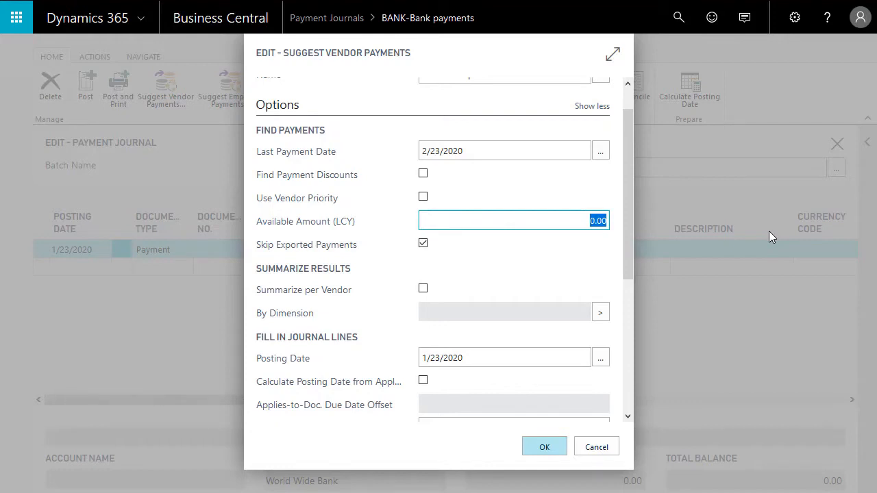
text(200000)
key(shift+Tab)
key(space)
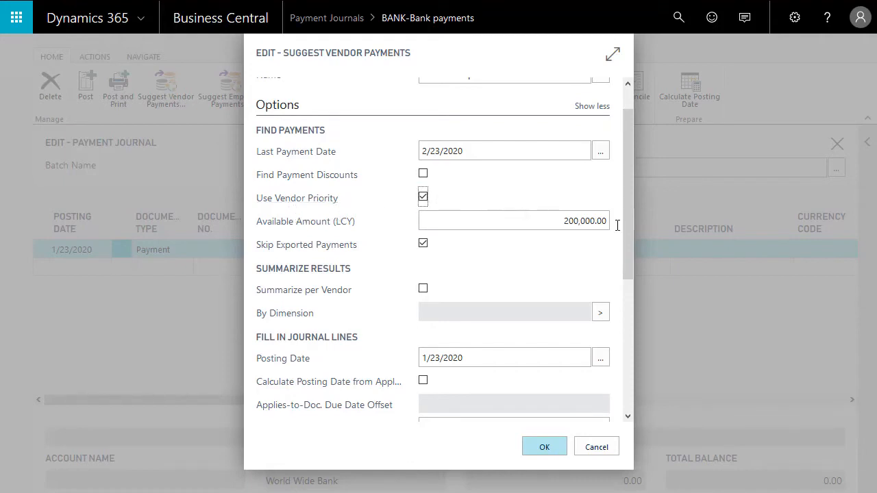
Step: Set the starting document number to P01 and create the suggested vendor payment lines
drag(627, 217, 627, 314)
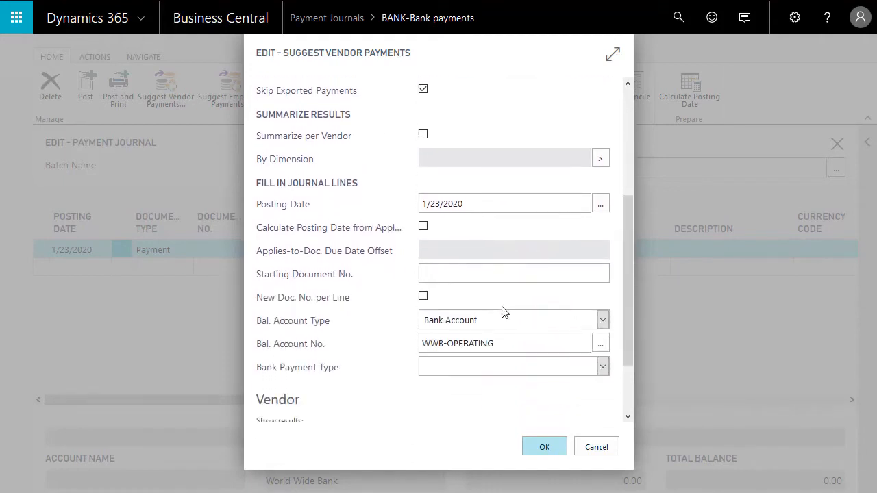
click(447, 276)
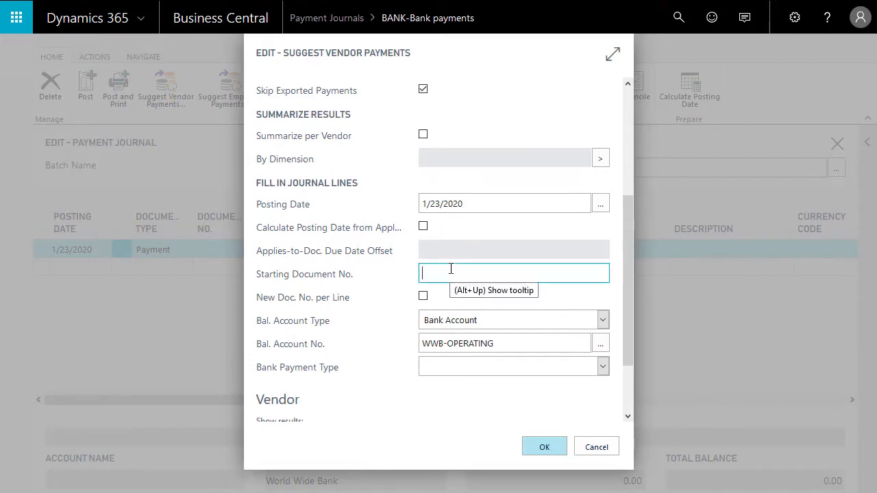
text(P01)
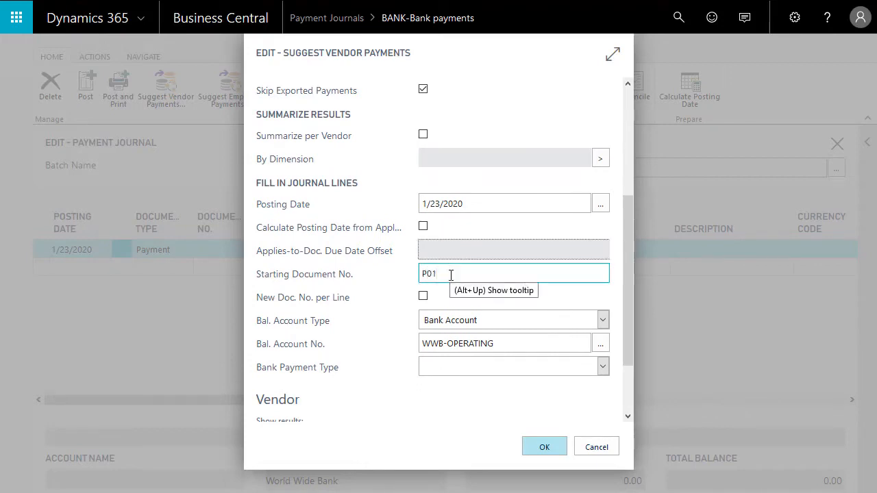
click(540, 449)
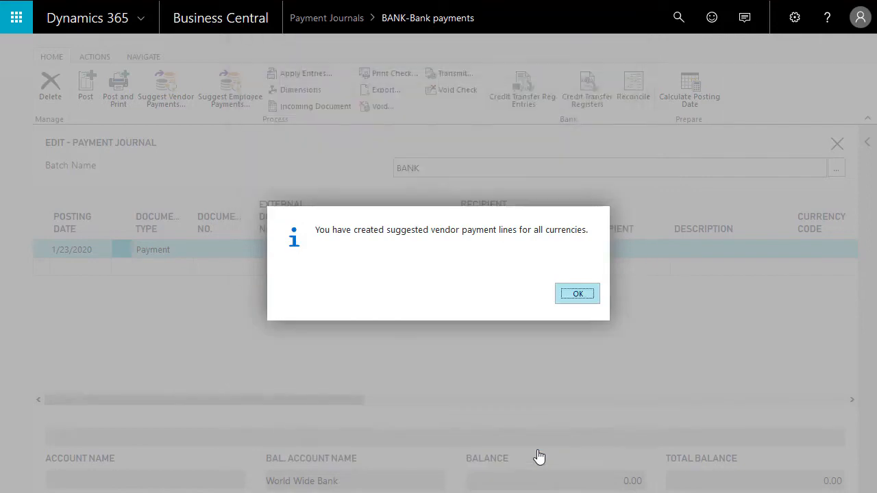
click(578, 296)
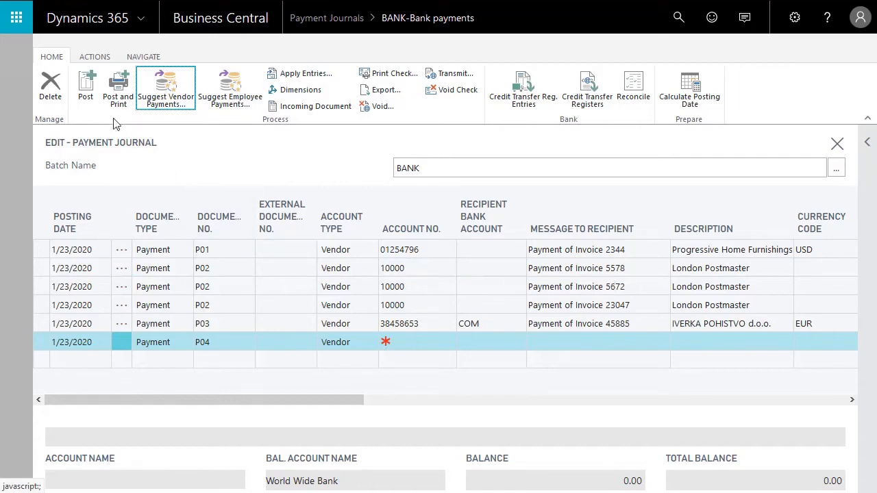
Step: Preview the test report for the priority-based payment lines and examine their total and the reconciliation amounts
click(100, 62)
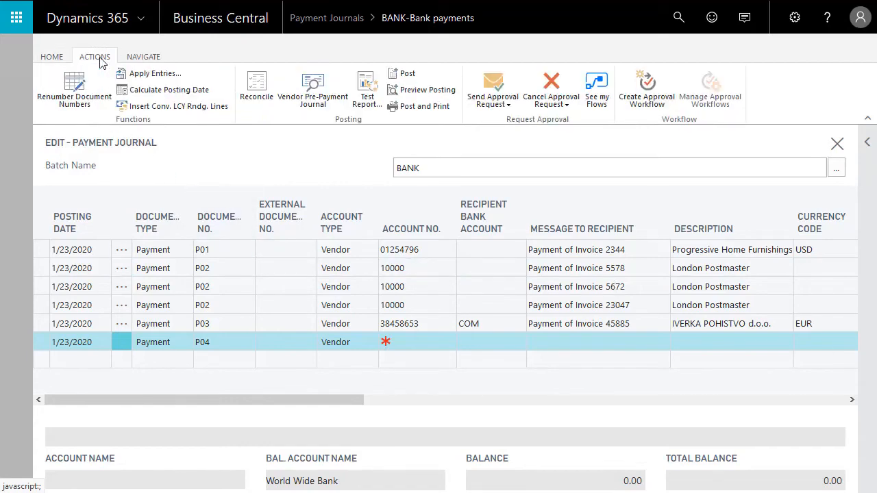
click(367, 89)
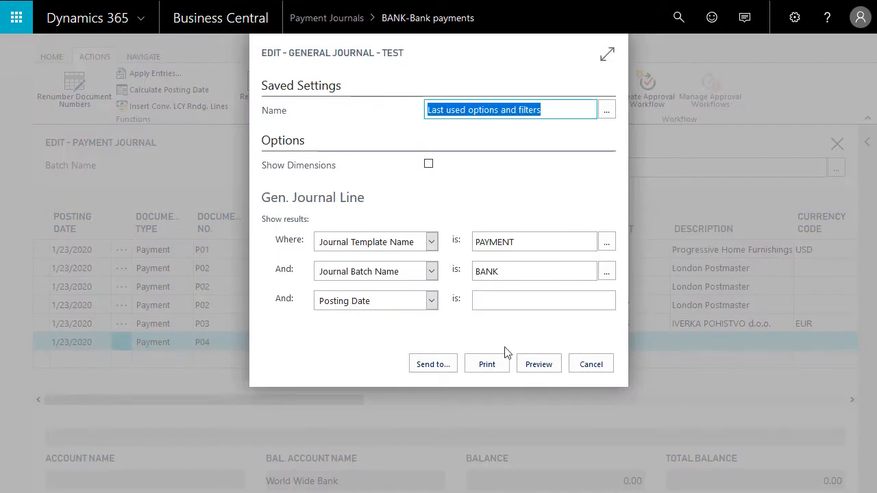
click(555, 369)
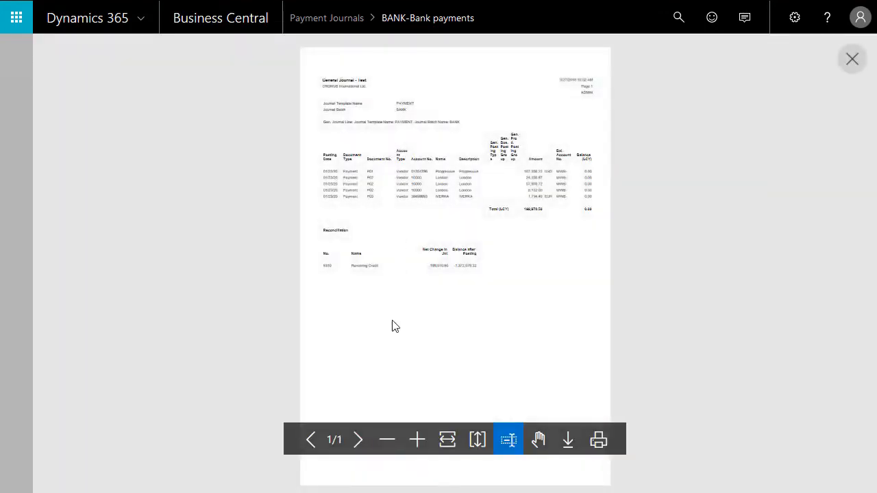
click(415, 439)
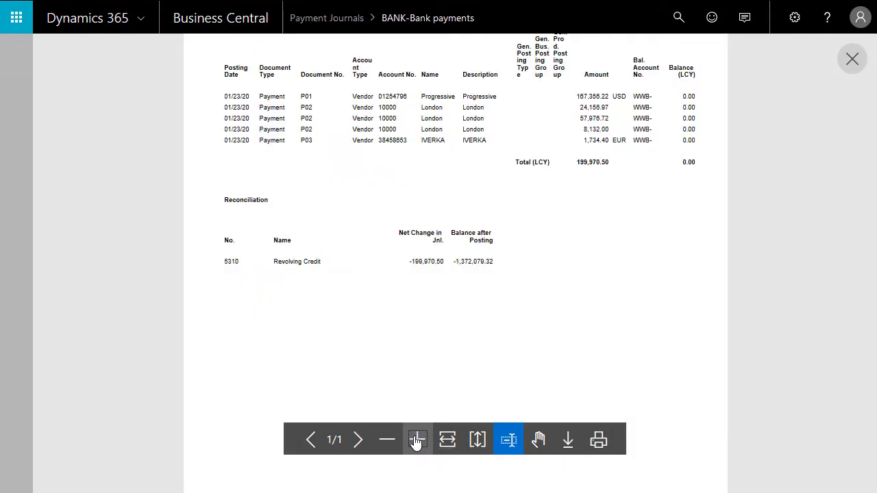
click(415, 439)
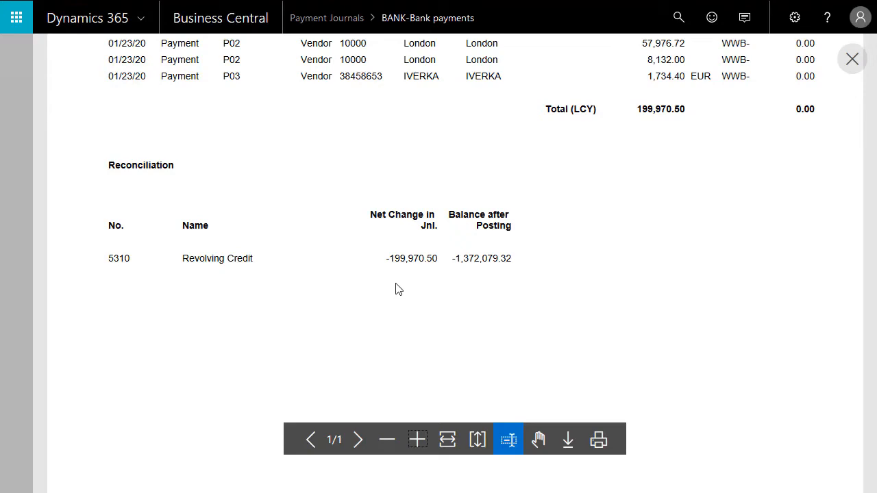
key(Escape)
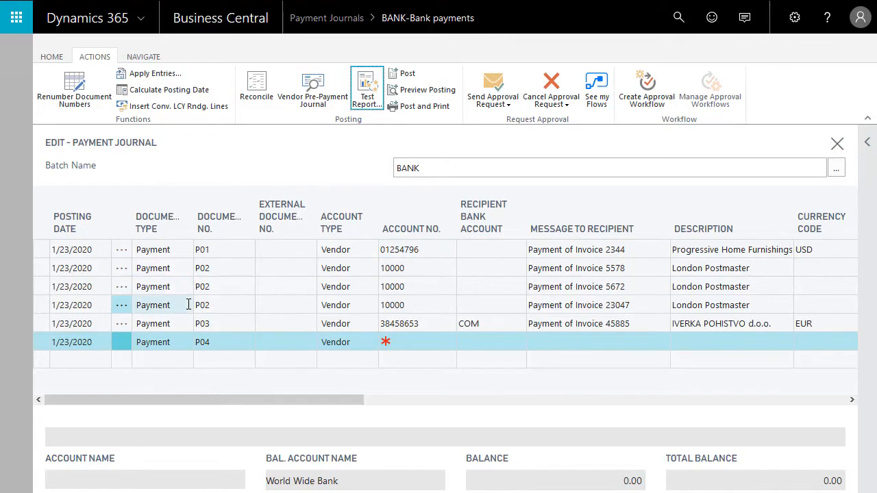
Step: Examine the payment priority on the London Postmaster vendor card and on the AR Day Property Management card
click(431, 268)
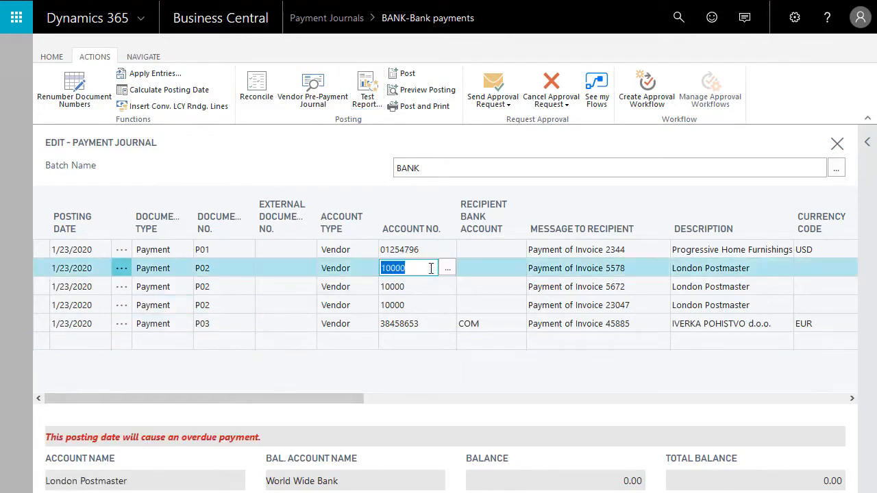
click(144, 58)
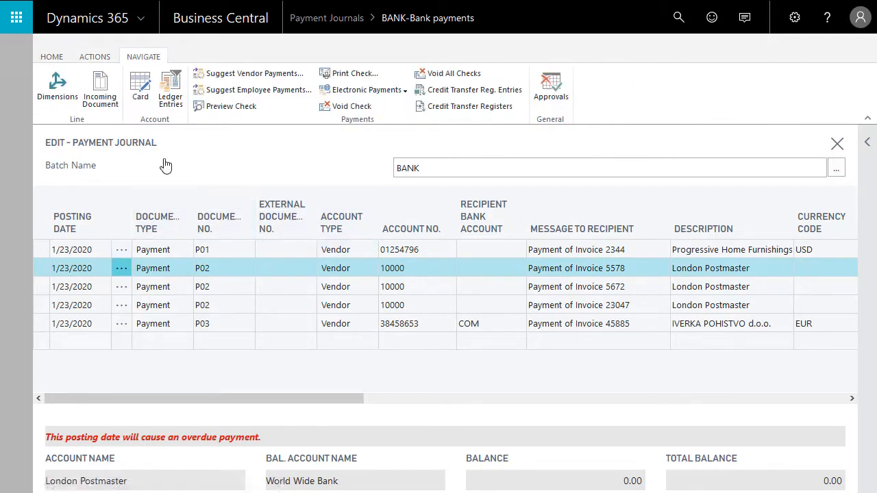
click(141, 91)
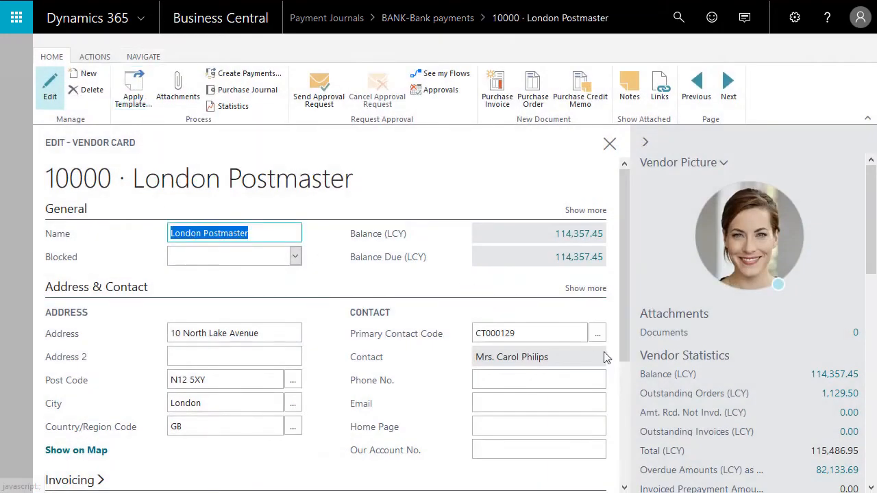
click(624, 395)
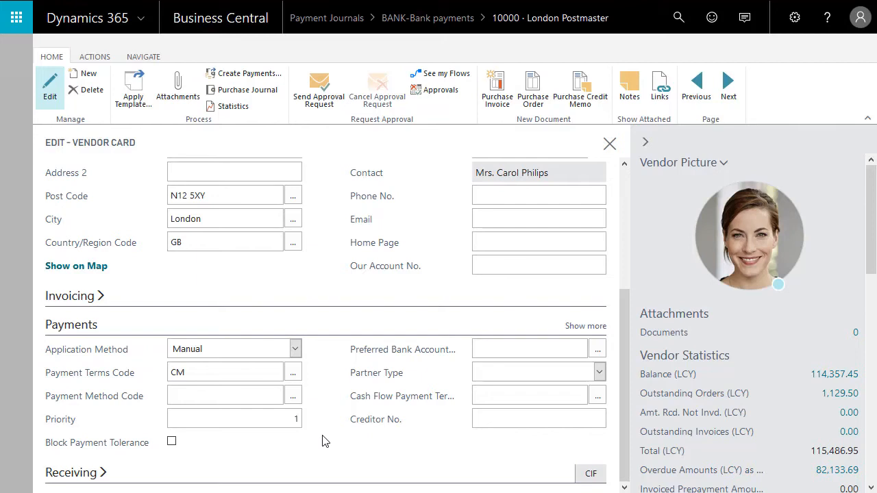
click(727, 84)
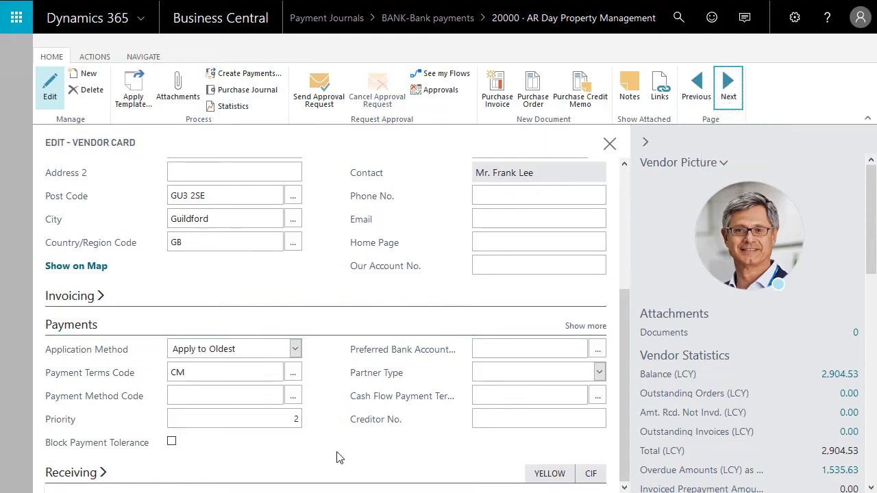
key(Escape)
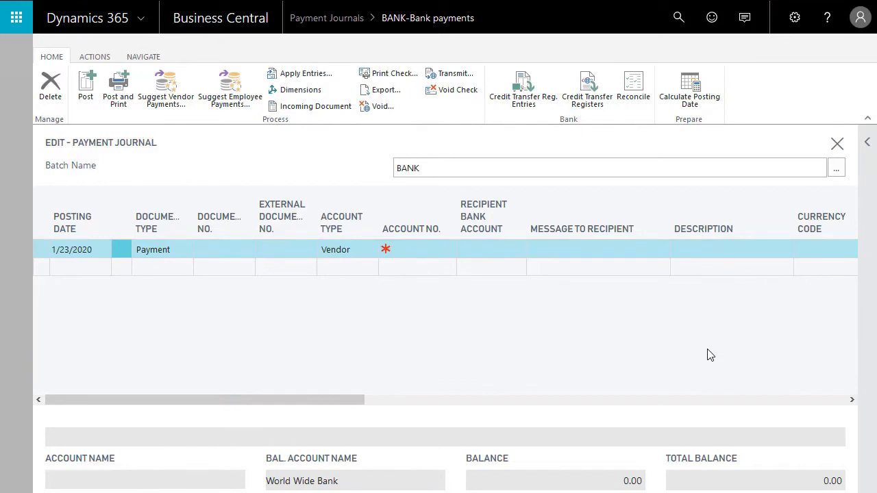
Step: Create suggested vendor payment lines in the BANK journal with P01 as the starting document number
click(172, 95)
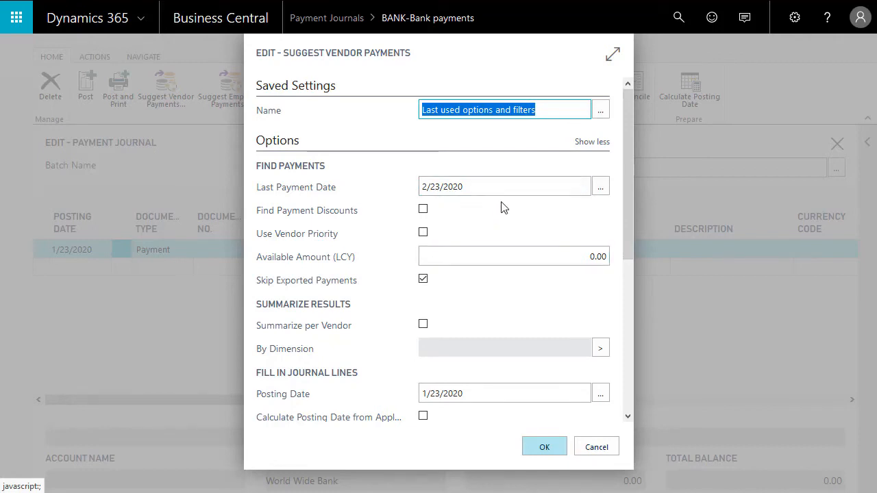
drag(625, 232, 632, 328)
click(513, 305)
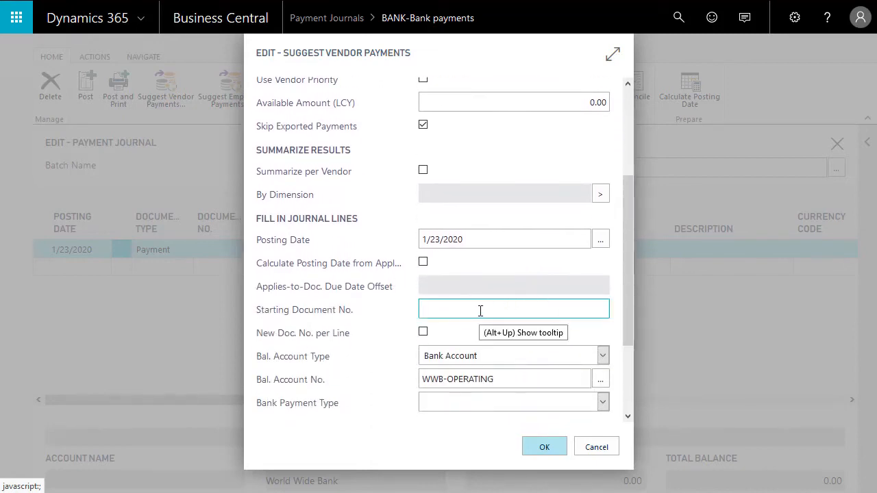
click(553, 447)
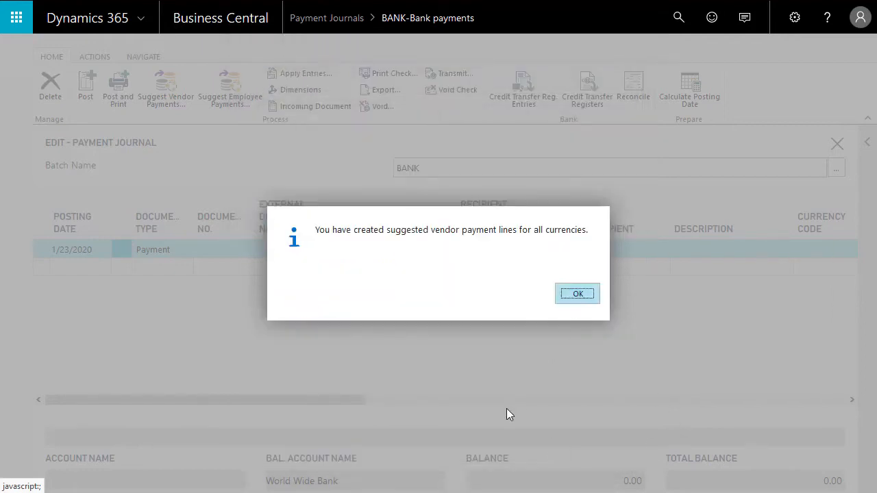
key(Return)
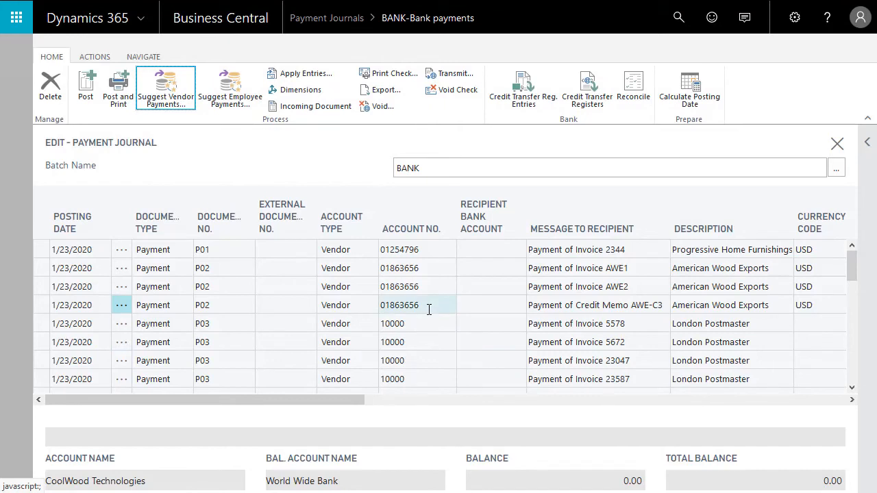
Step: Examine the posting dates, document numbers and vendors on the suggested payment lines
click(137, 306)
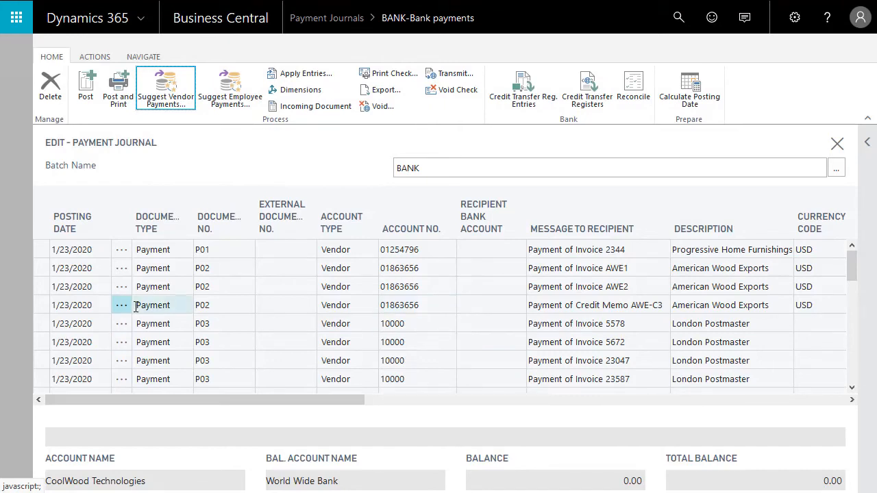
click(86, 252)
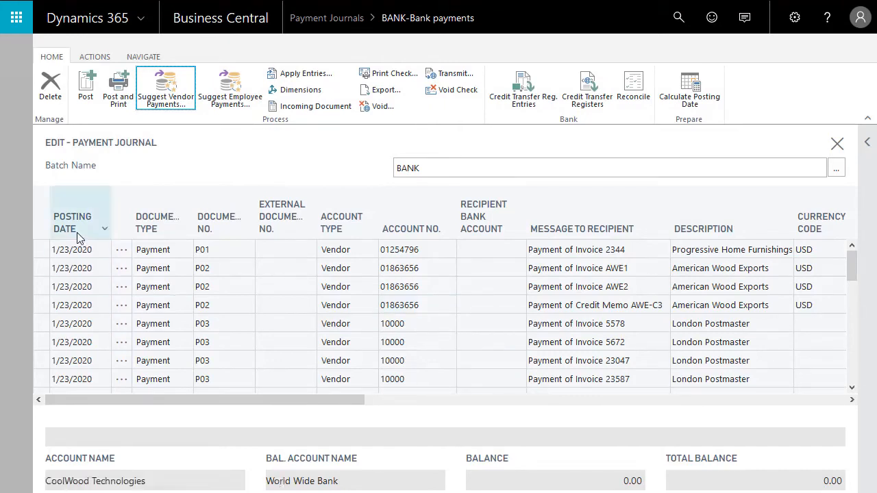
key(Down)
key(Down)
key(Down)
key(Down)
key(Down)
key(Down)
key(Down)
key(Down)
key(Down)
key(Down)
key(Down)
key(Down)
key(Down)
key(Down)
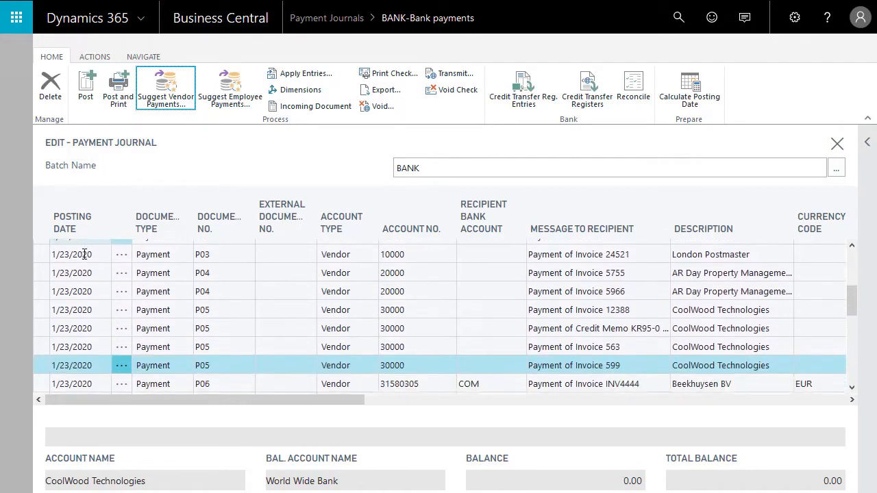
scroll(84, 254, down, 3)
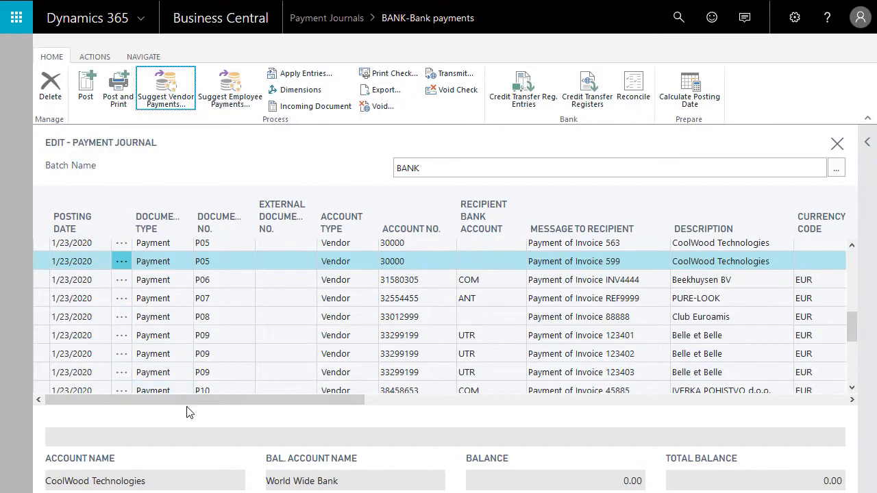
Step: Examine the Applies-to Doc. Due Date of the suggested payment lines against their posting date
drag(191, 398, 636, 420)
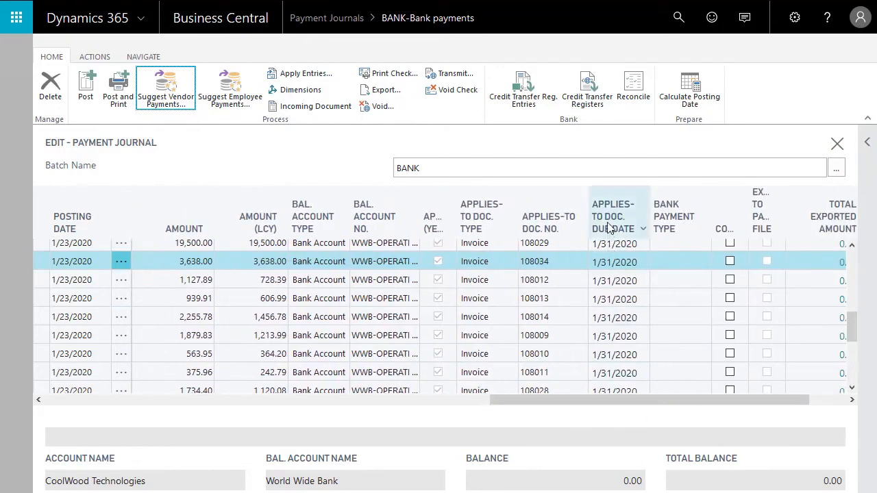
scroll(619, 312, up, 2)
scroll(619, 312, up, 1)
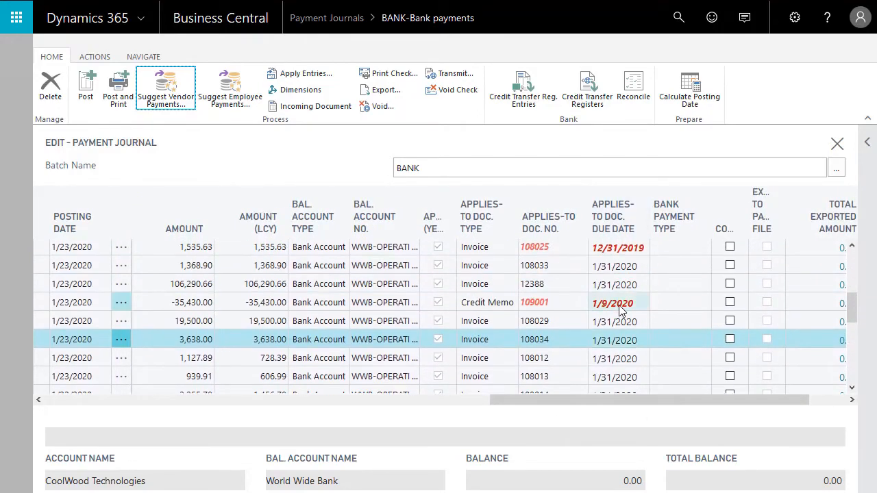
scroll(619, 312, up, 2)
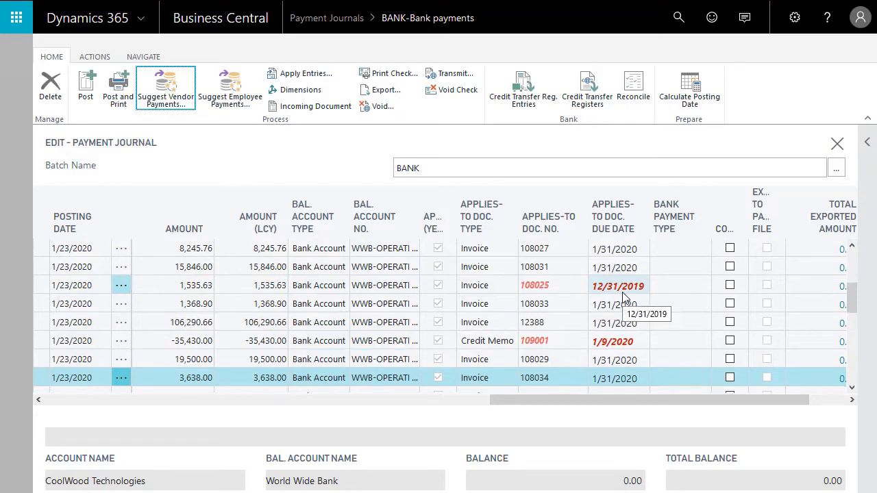
scroll(624, 298, down, 2)
scroll(623, 299, down, 5)
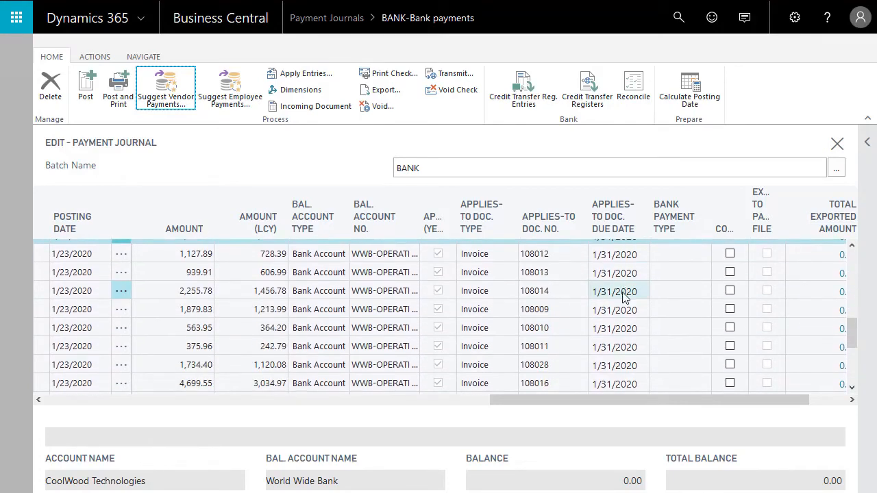
scroll(623, 296, down, 3)
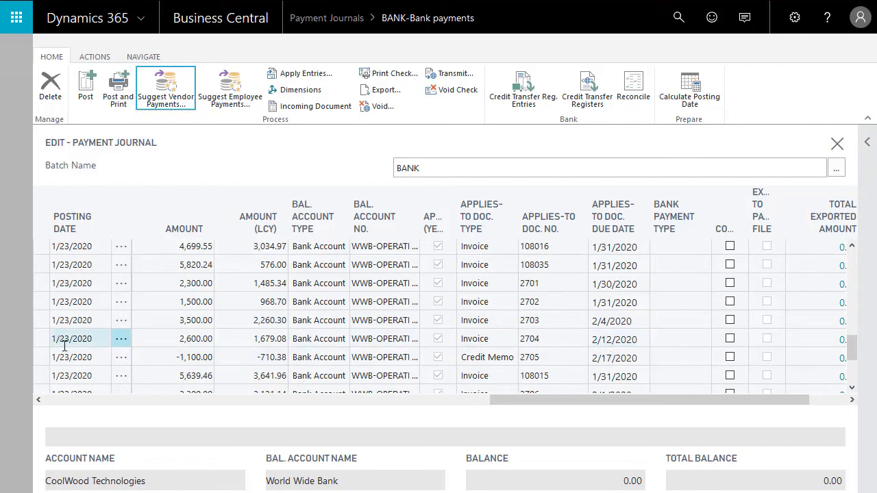
Step: Delete all the suggested payment lines from the BANK journal
drag(499, 400, 32, 388)
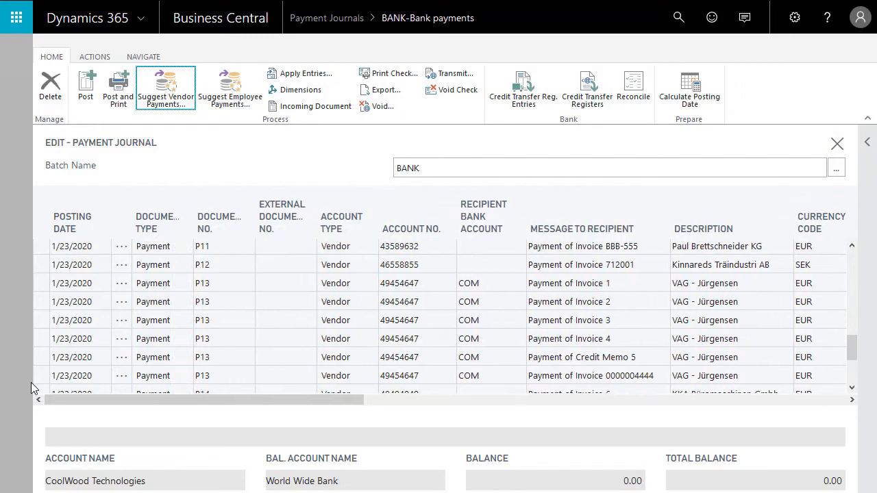
click(122, 247)
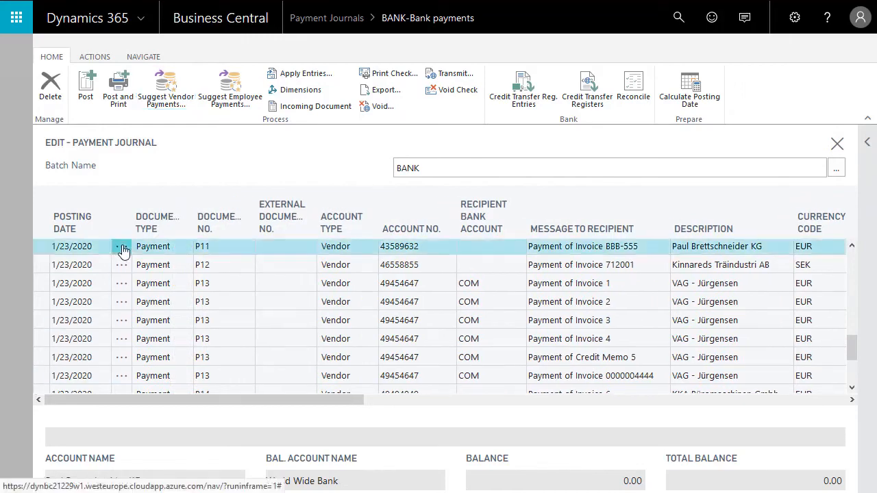
click(524, 294)
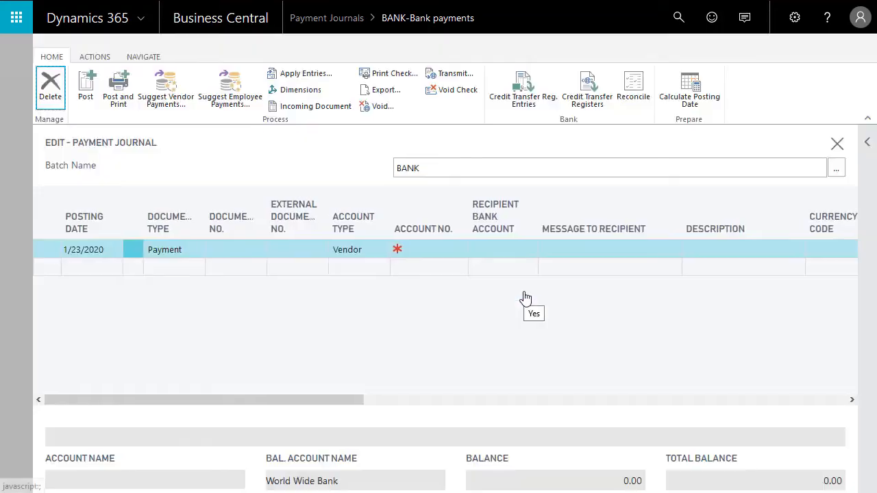
Step: In the vendor payment suggestion options, enable calculating the posting date from the applies-to document's due date
click(168, 92)
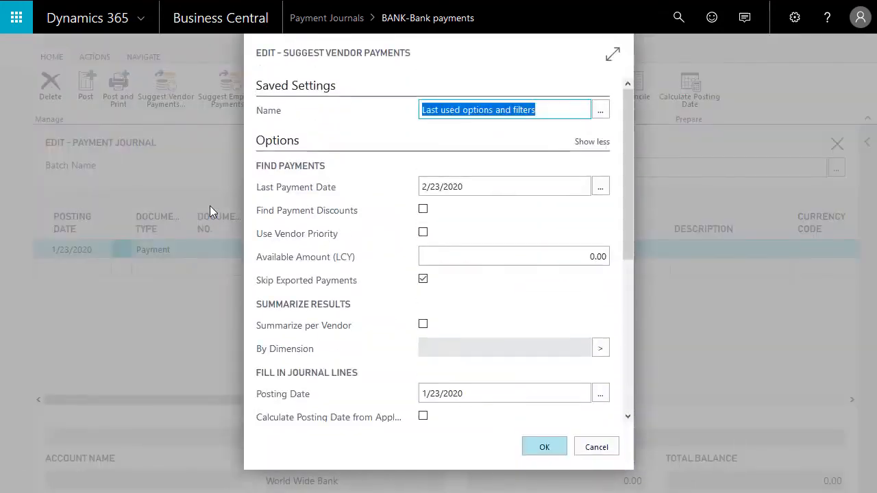
drag(628, 163, 639, 292)
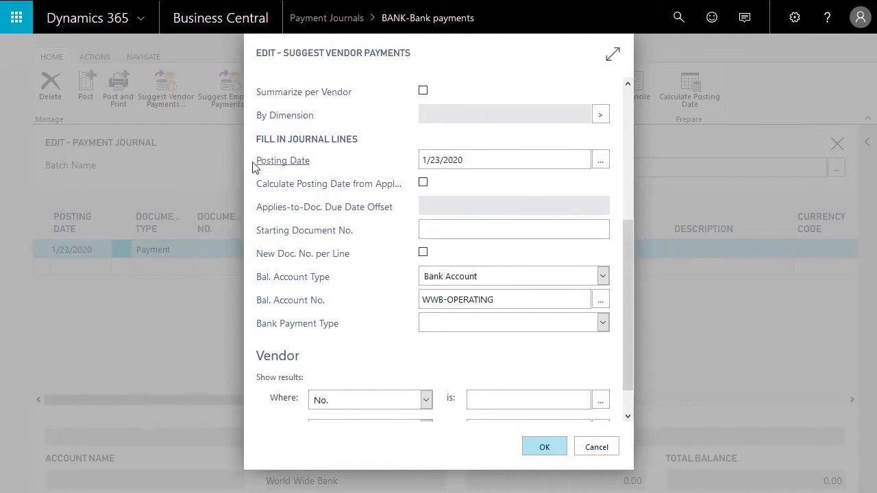
mouse_move(308, 198)
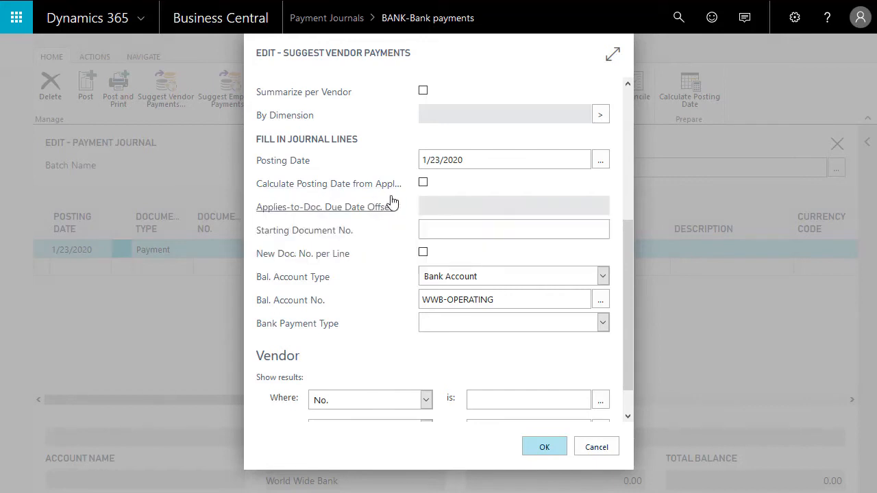
click(423, 182)
click(497, 200)
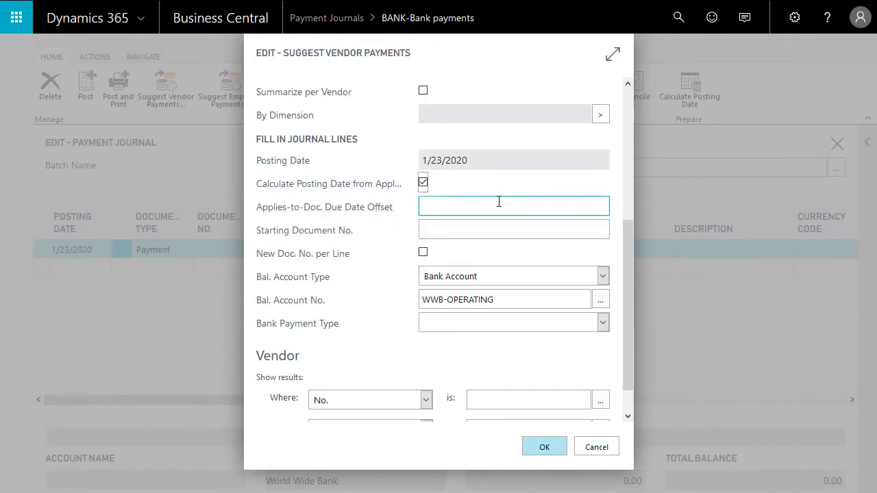
Step: Set the starting document number to P01 and create payment lines with the calculated posting dates
click(445, 231)
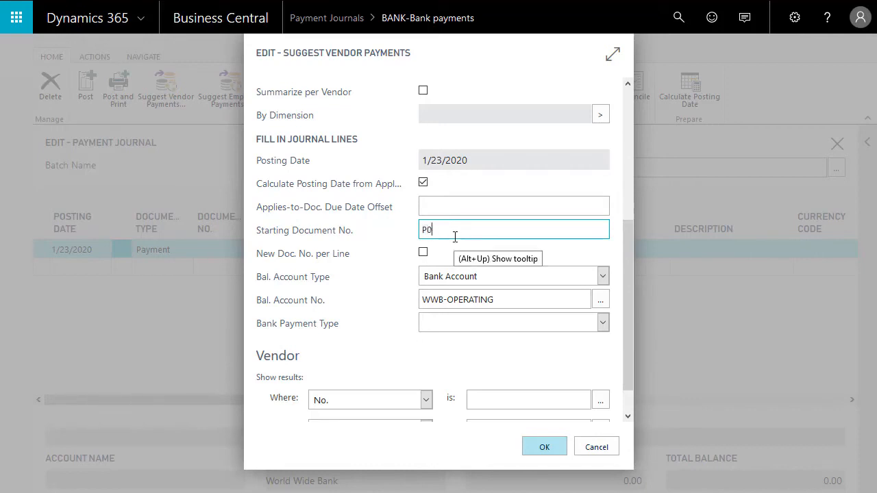
text(P01)
key(Return)
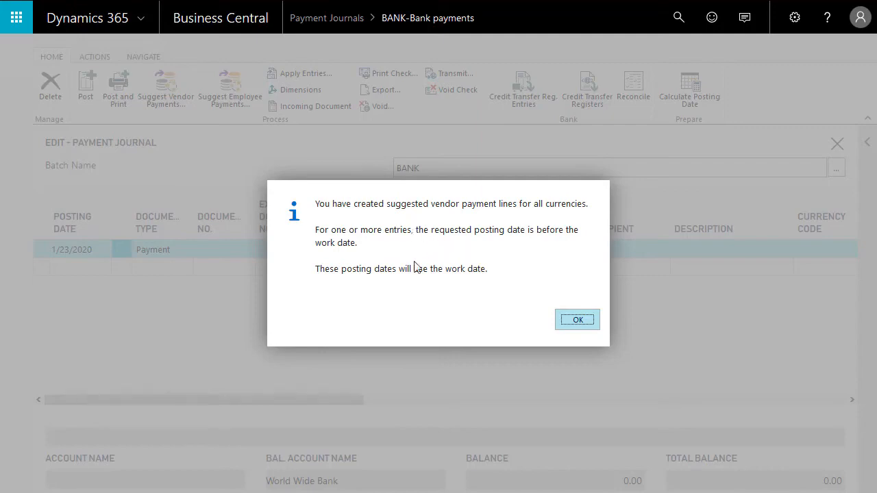
click(584, 328)
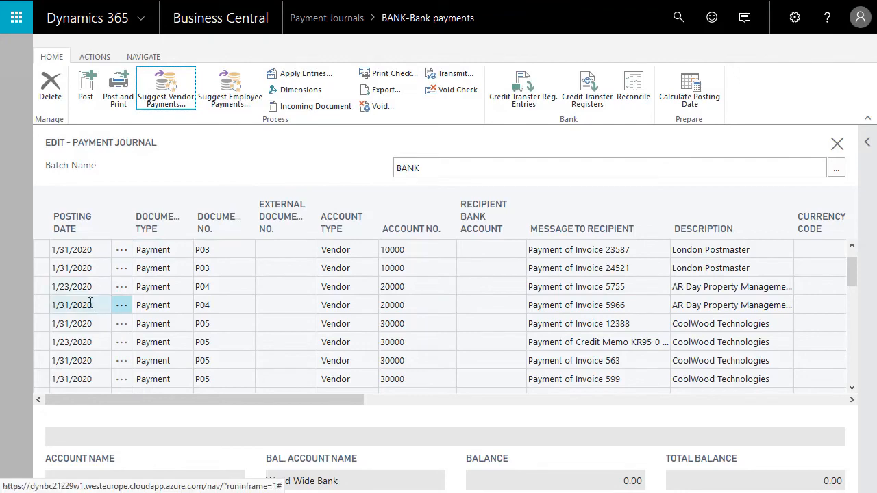
Step: Examine the calculated posting dates on the payment lines and compare them with the Applies-to Doc. Due Date column
scroll(82, 278, up, 1)
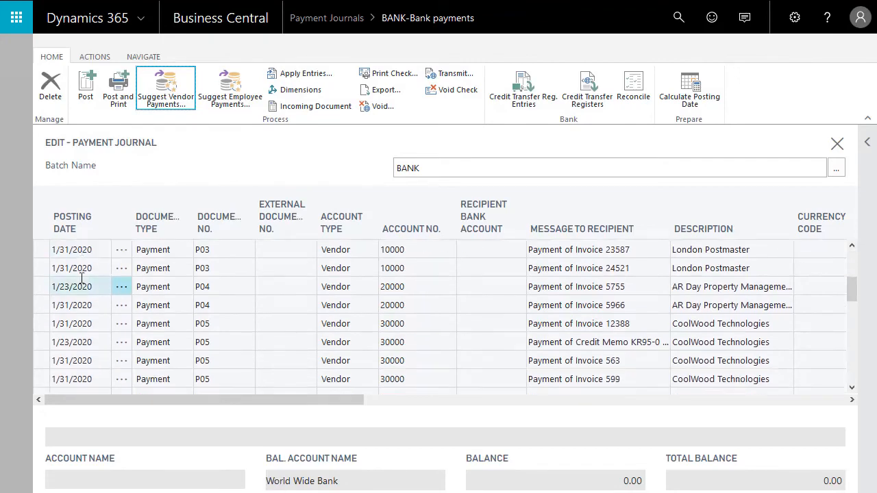
scroll(82, 278, up, 1)
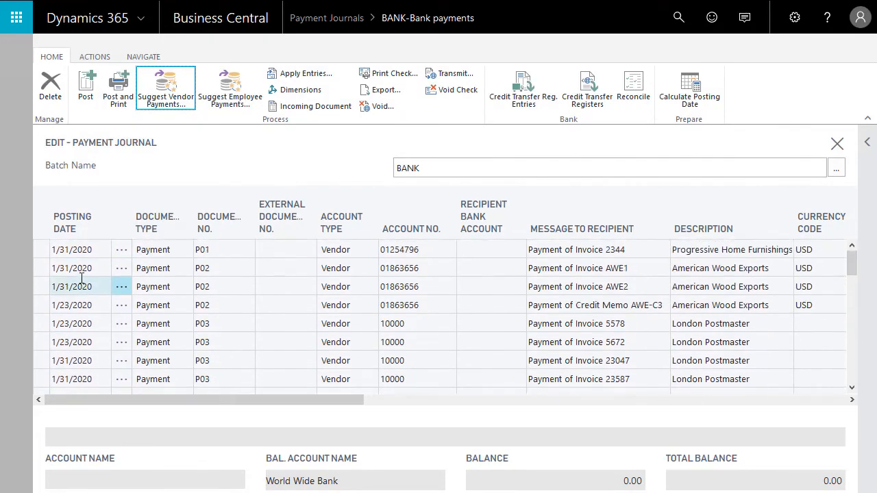
scroll(82, 278, down, 1)
scroll(81, 278, up, 1)
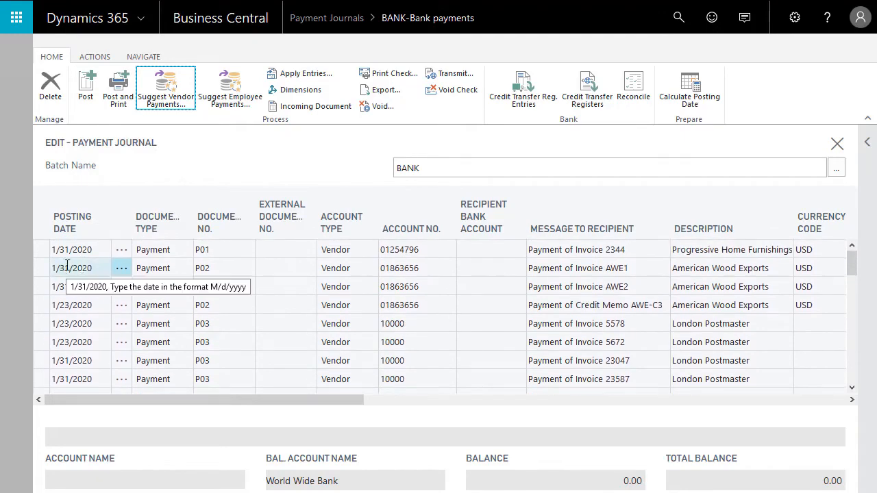
scroll(65, 305, down, 5)
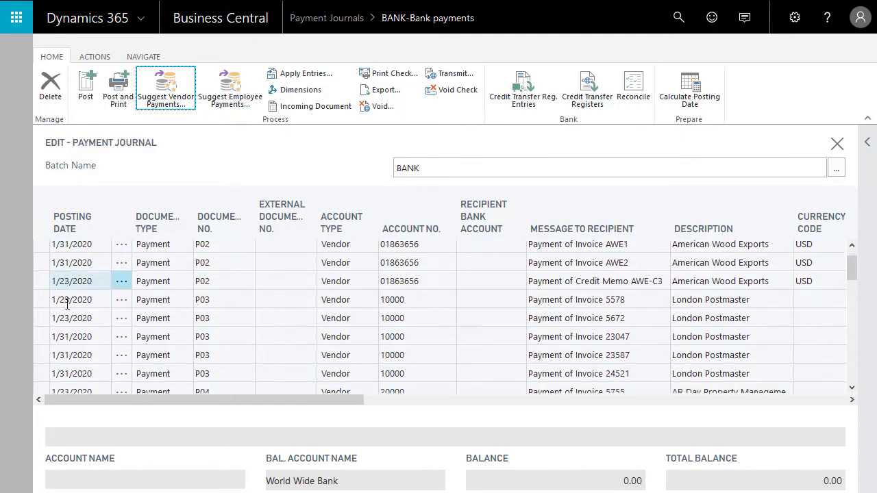
scroll(70, 305, down, 6)
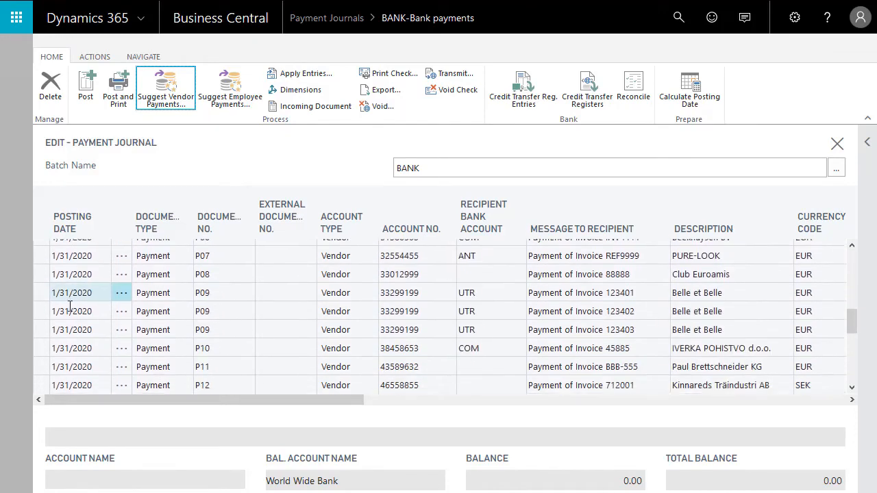
scroll(70, 303, down, 1)
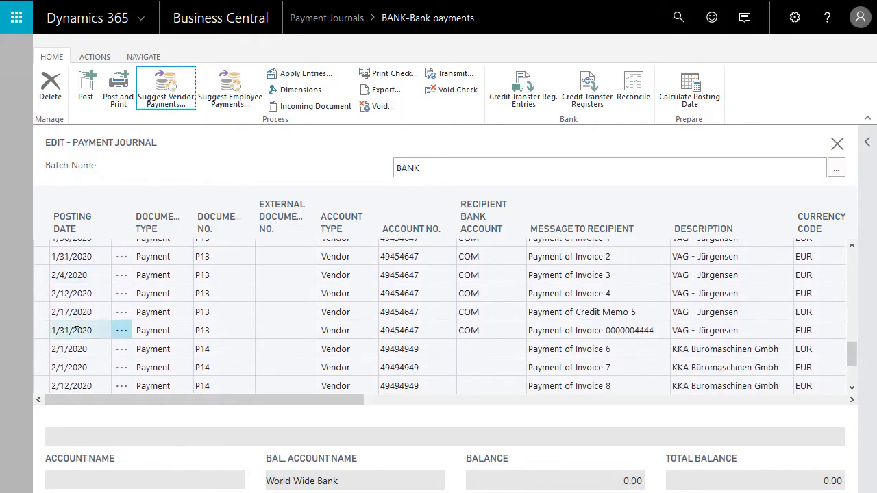
click(67, 274)
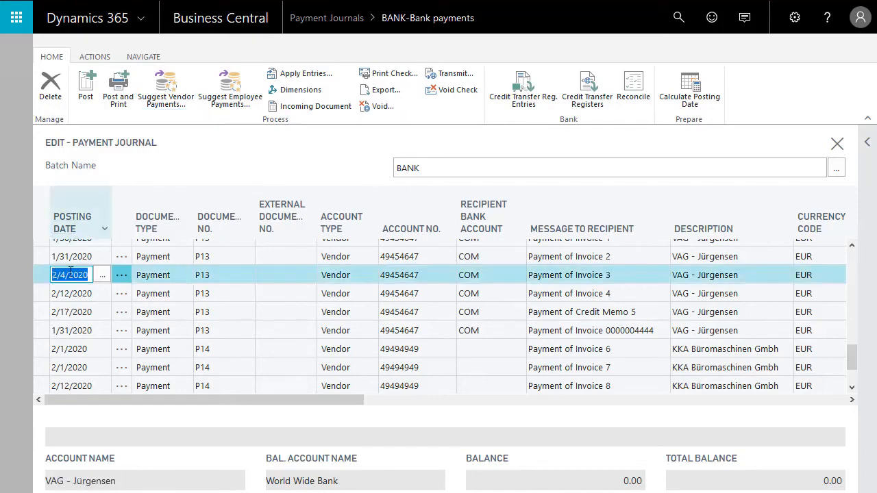
drag(142, 405, 550, 383)
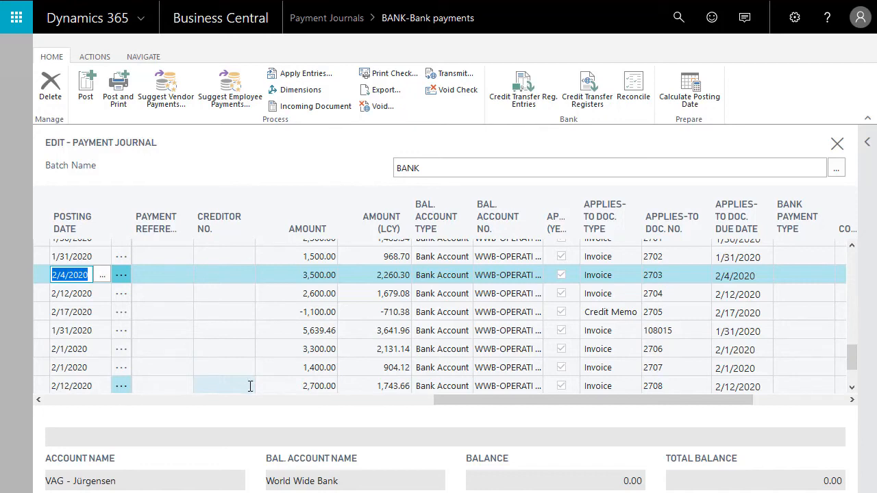
Step: In the vendor payment suggestion options, try out an Applies-to-Doc. Due Date Offset of -1D
click(166, 101)
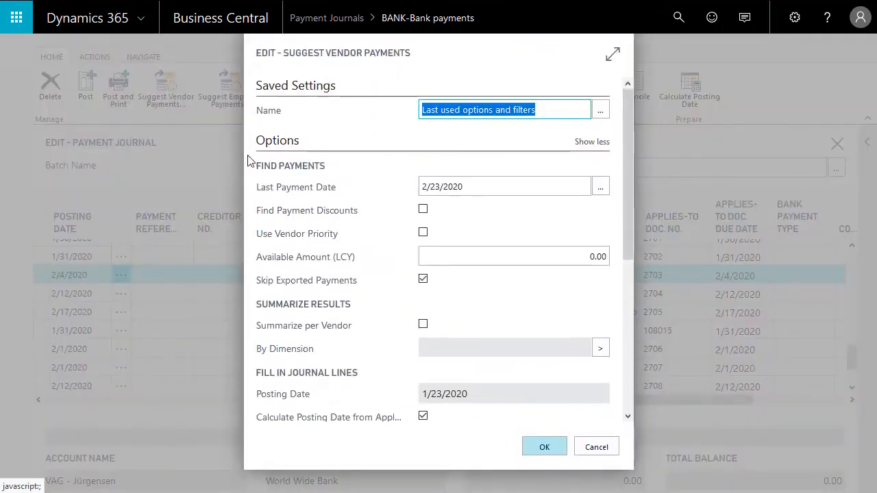
drag(629, 239, 632, 366)
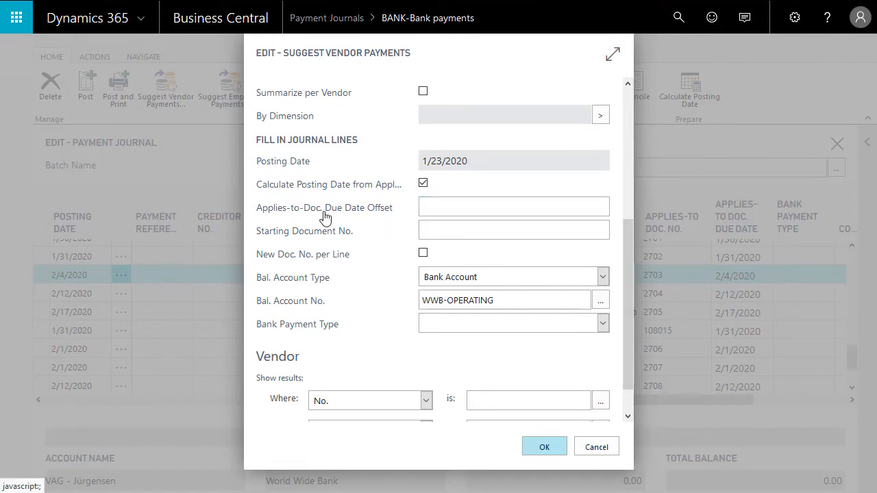
mouse_move(289, 217)
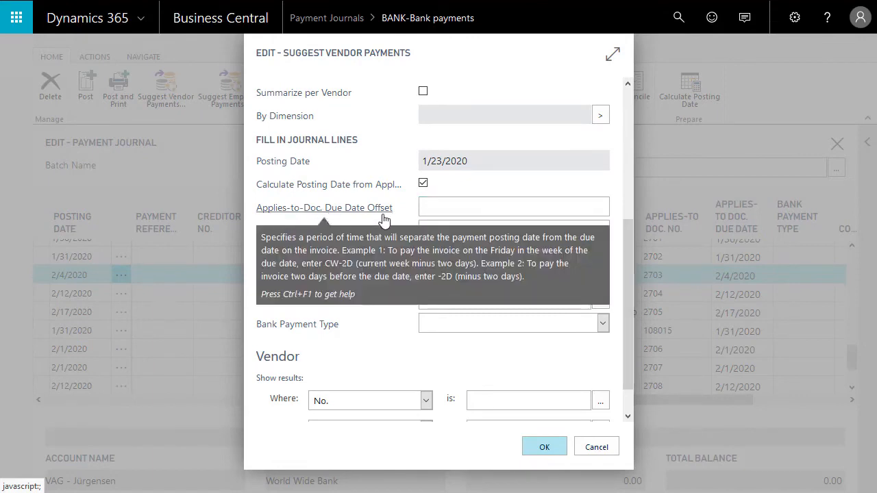
click(443, 203)
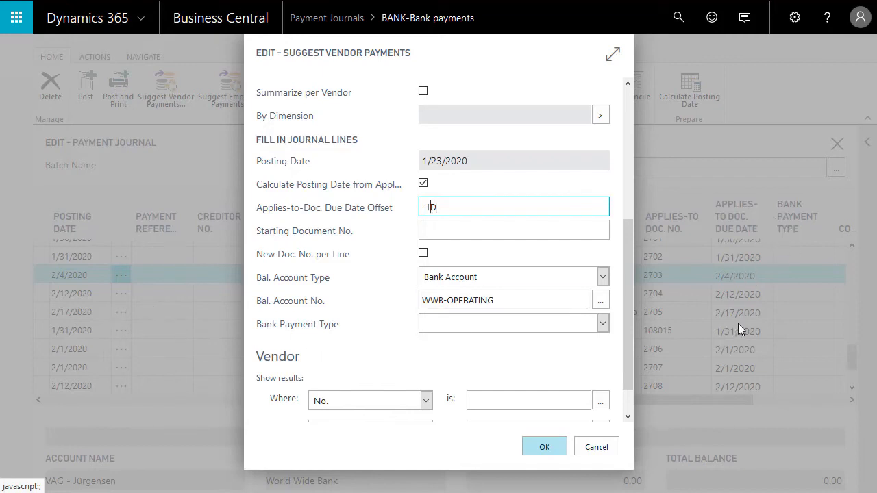
key(shift+Left)
text(+)
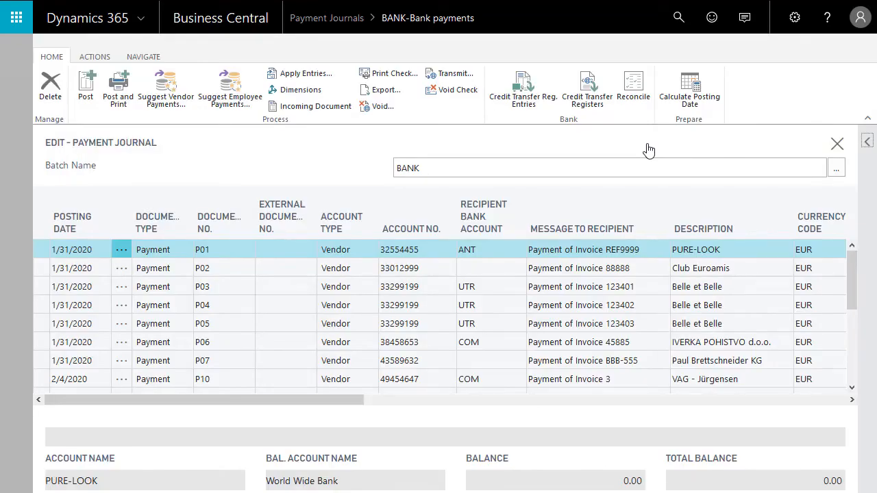
Step: Review the Bank Payment Type choices in the vendor payment suggestion options, then leave the options and the BANK journal
click(169, 82)
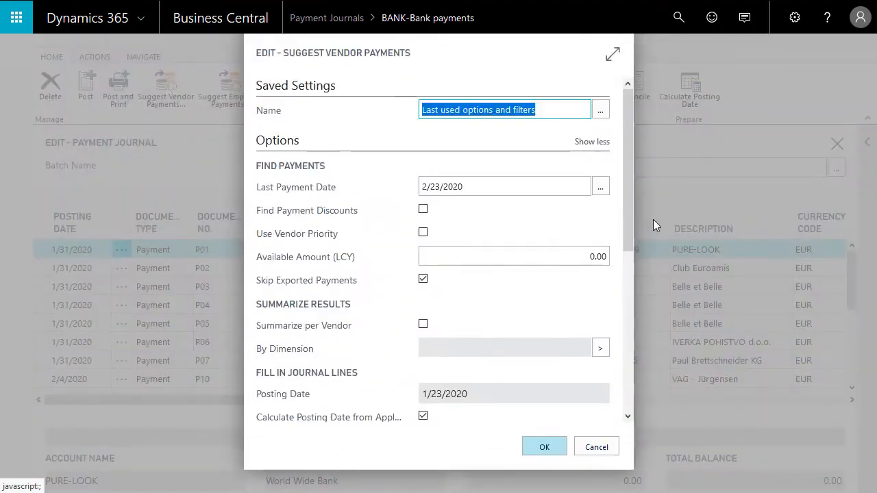
drag(632, 206, 631, 329)
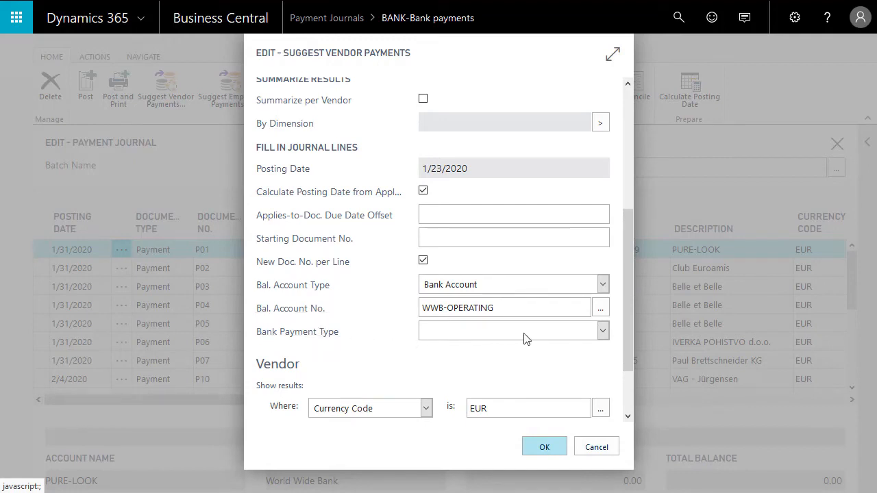
click(603, 331)
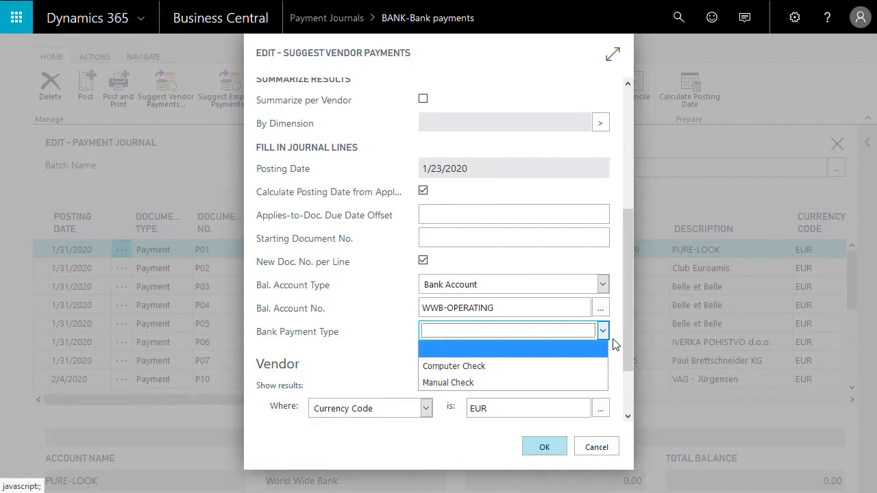
click(583, 450)
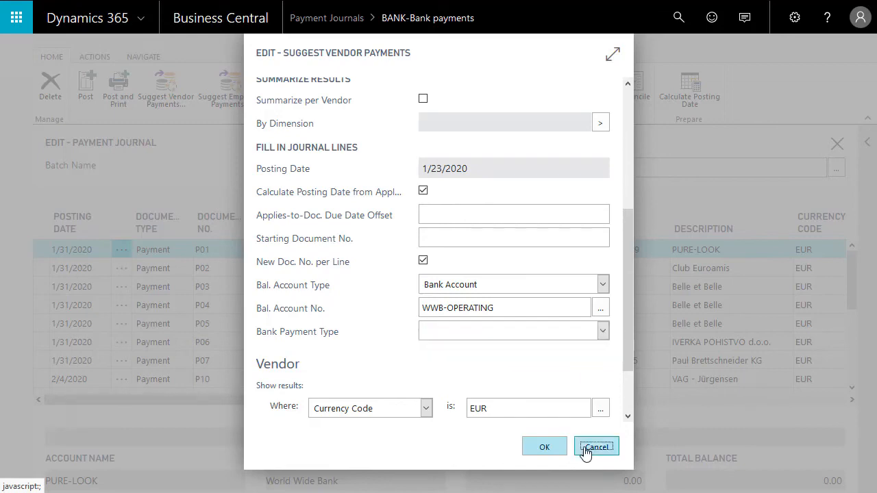
click(583, 452)
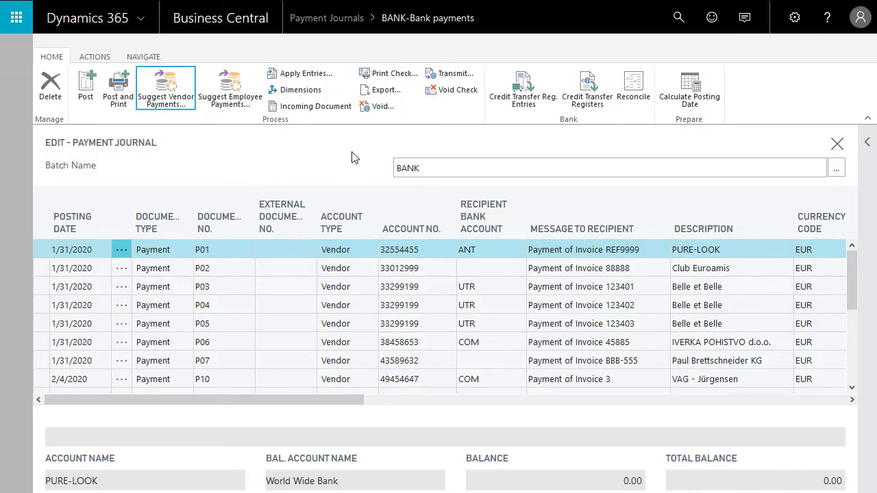
key(Escape)
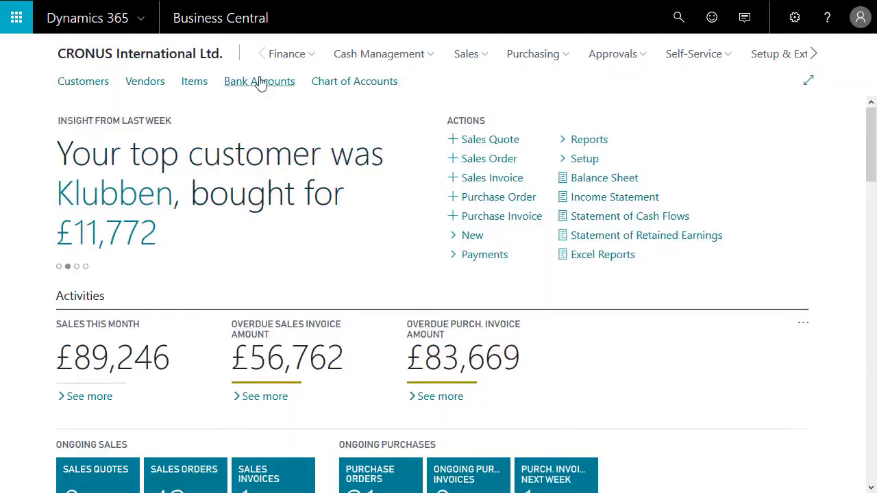
Step: Examine the Payment Export Format and its available choices on the WWB-EUR bank account card
click(251, 83)
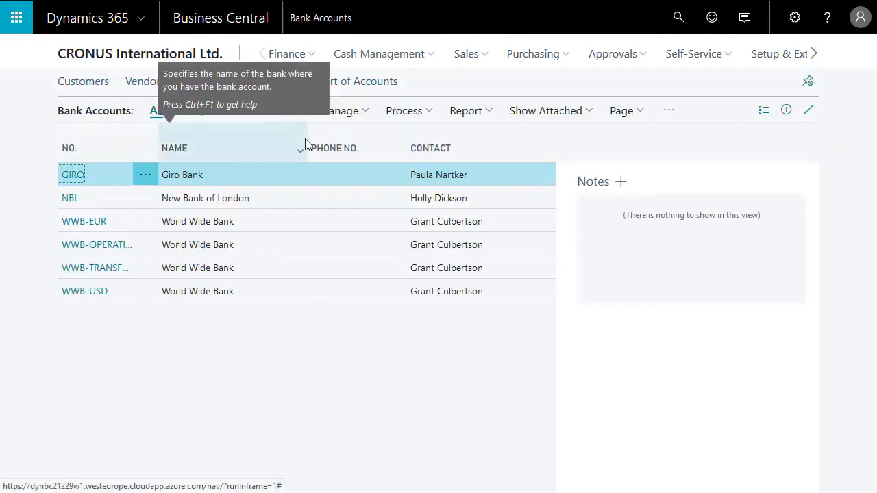
click(78, 224)
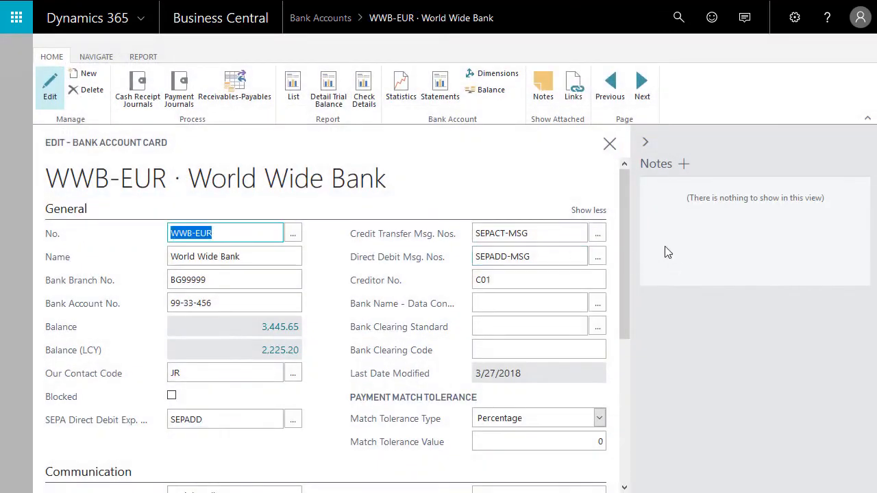
drag(626, 223, 618, 391)
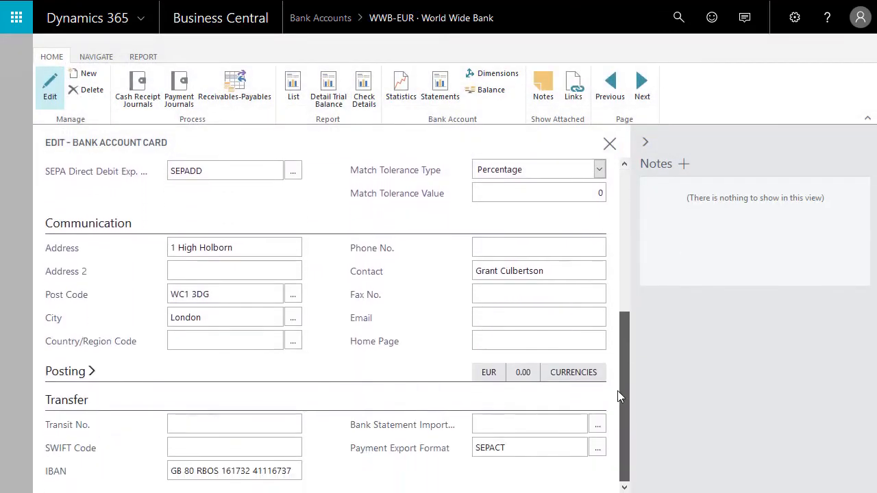
click(598, 456)
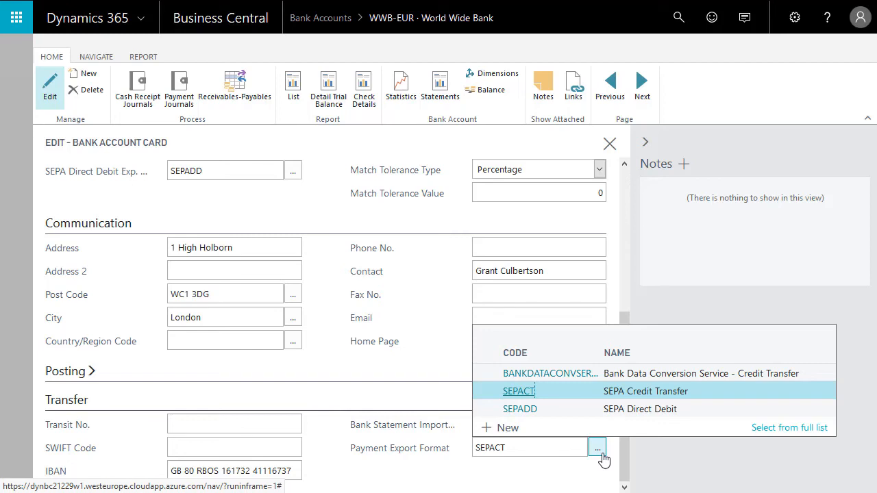
click(602, 455)
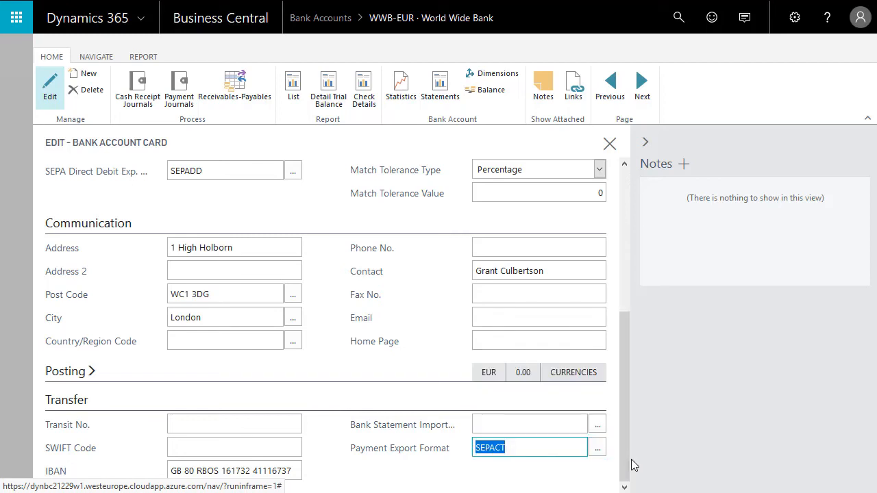
mouse_move(408, 462)
key(Escape)
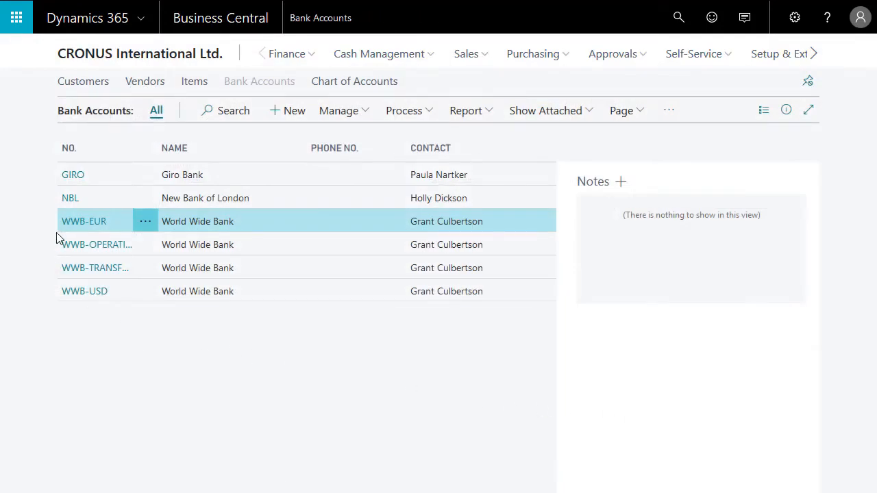
Step: Open the EUR batch in the payment journals
click(380, 54)
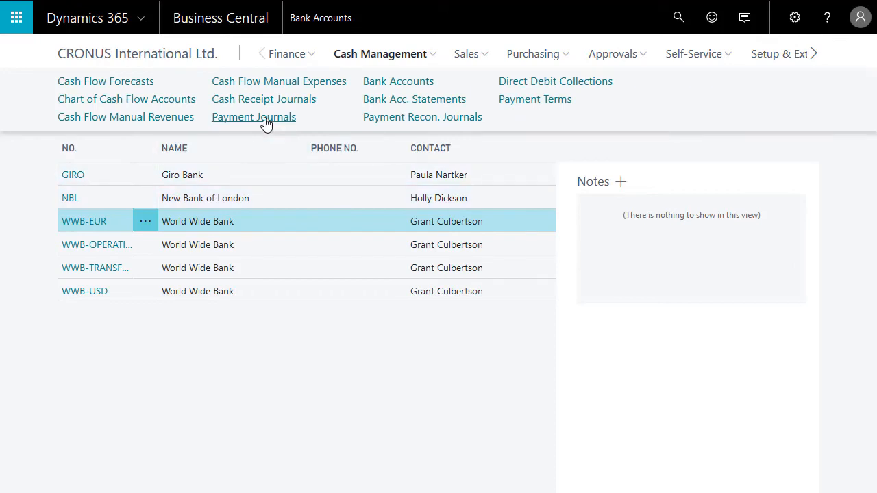
click(266, 122)
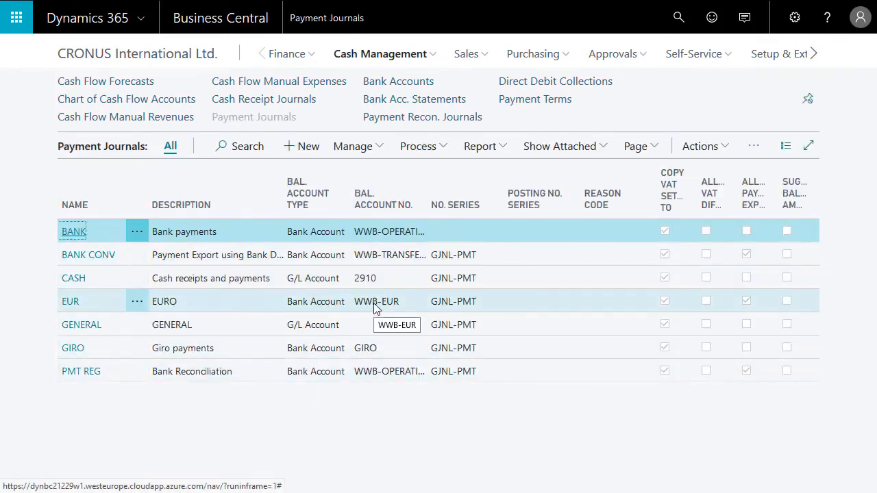
click(70, 304)
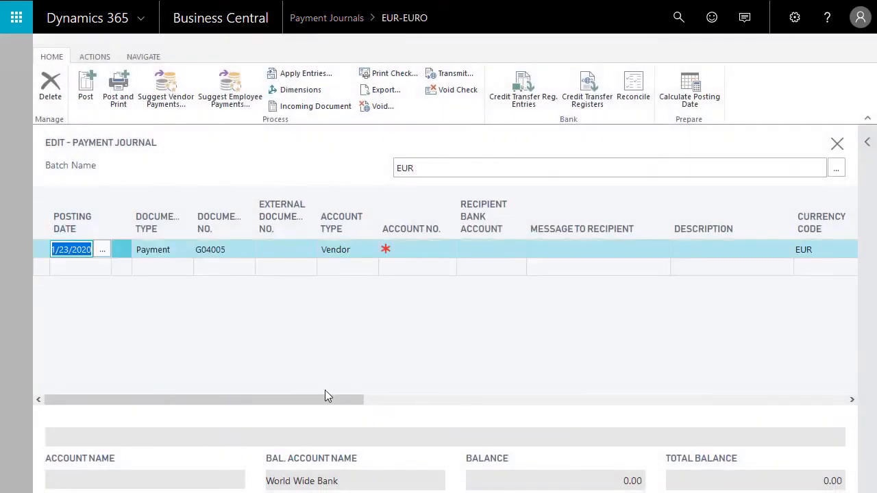
Step: Create suggested vendor payment lines filtered to currency code EUR, starting at document number G04005 and balanced against the WWB-EUR bank account
click(169, 96)
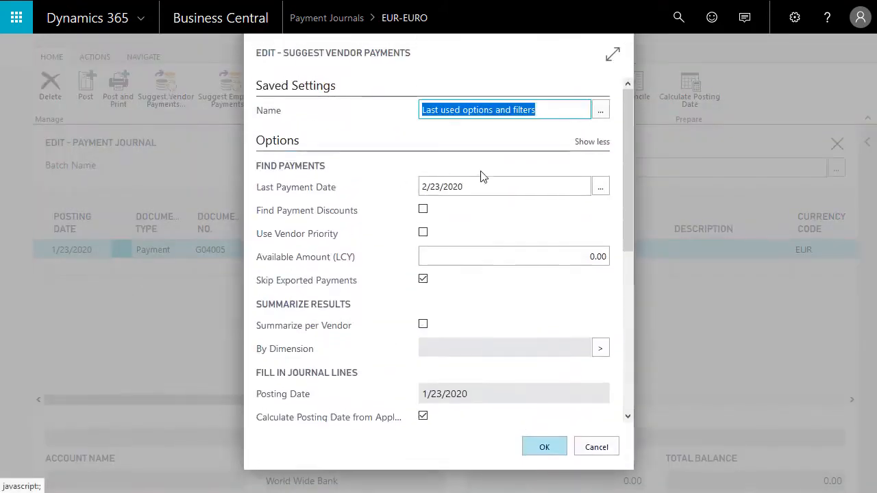
drag(627, 158, 654, 351)
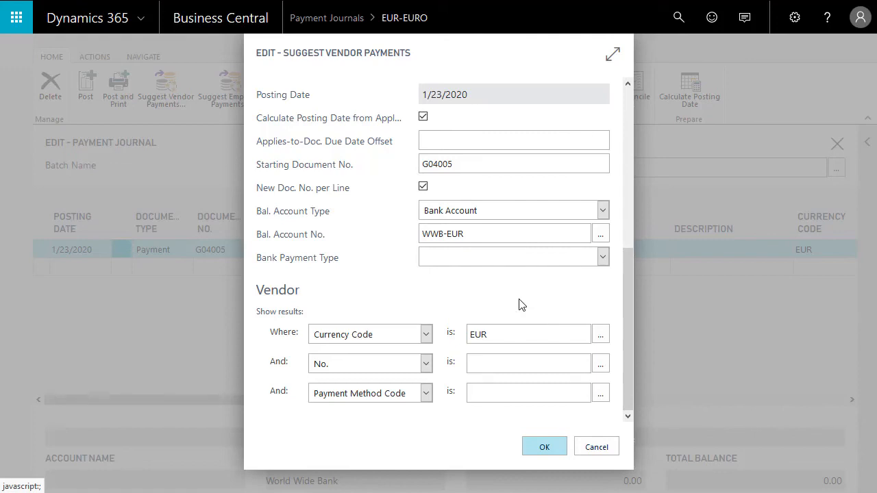
click(539, 454)
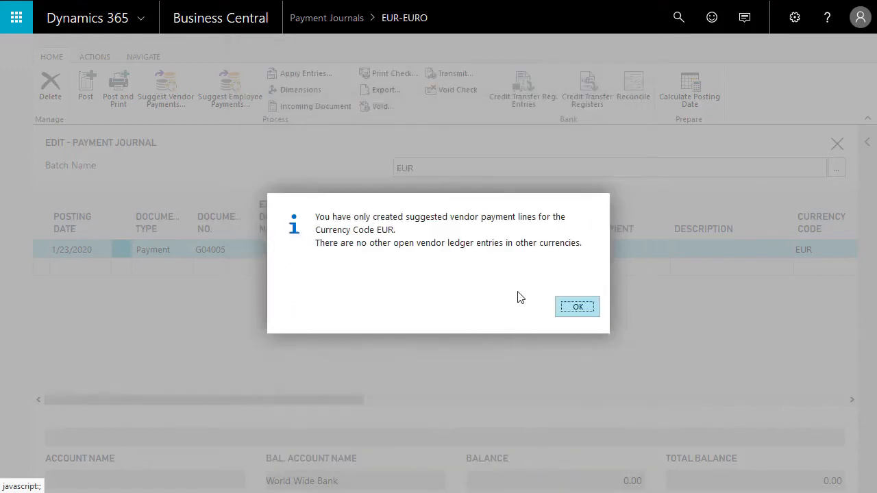
click(578, 307)
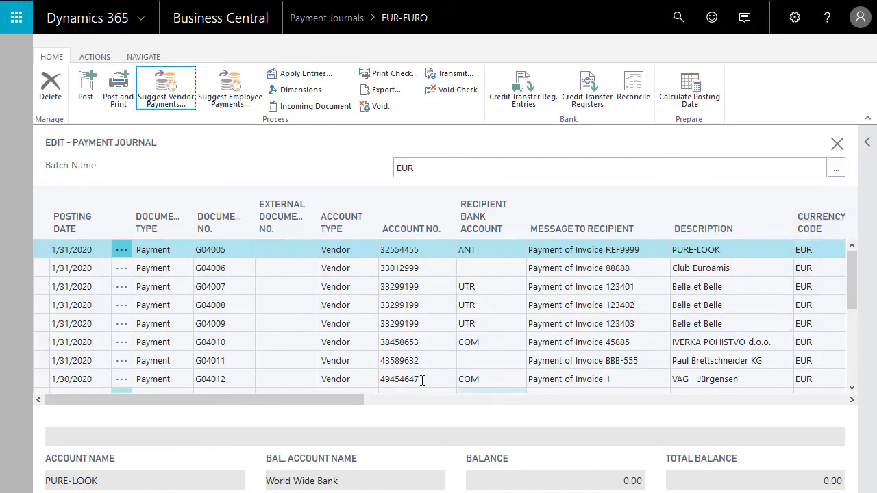
drag(367, 401, 281, 405)
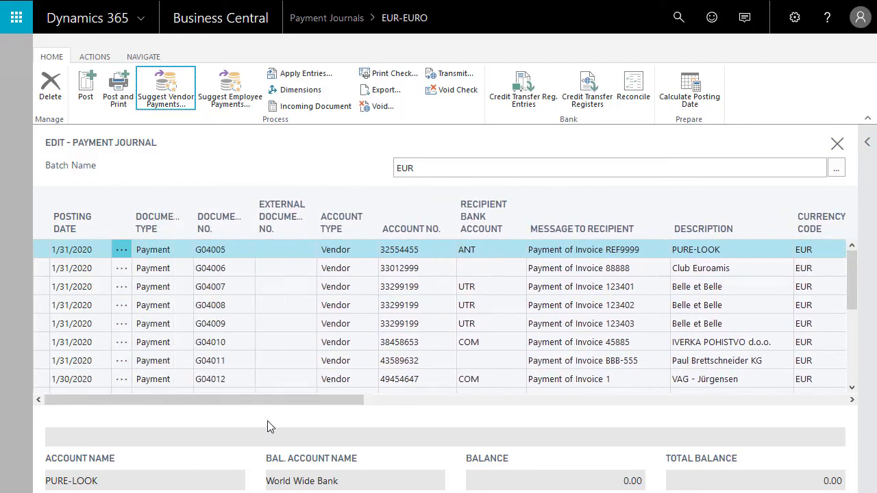
Step: Try to export the suggested EUR payments to a file and review the payment file error for the Club Euroamis line
click(375, 95)
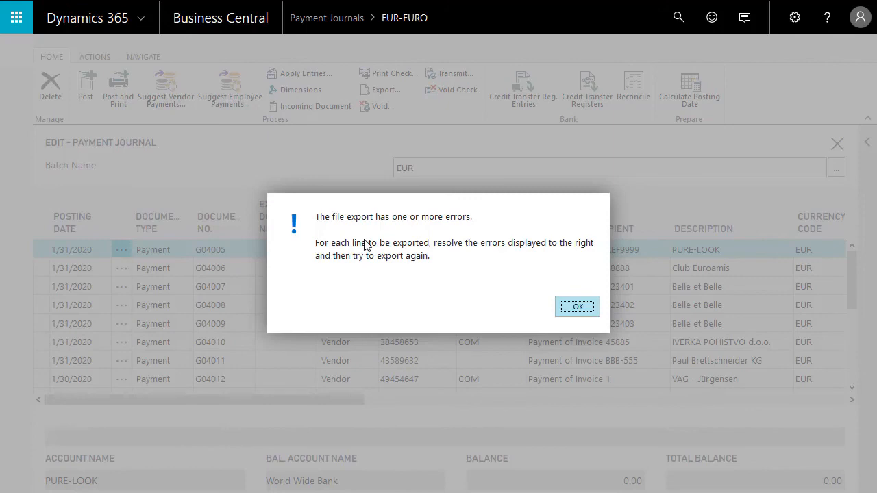
click(568, 308)
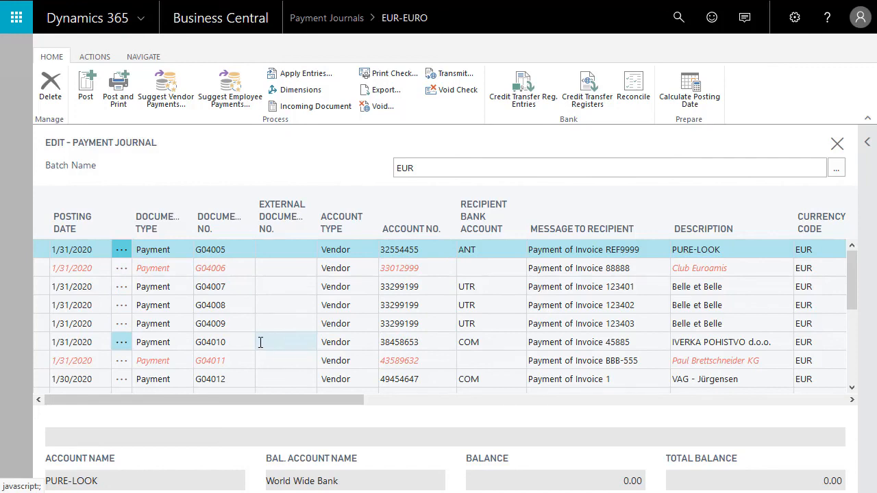
click(867, 144)
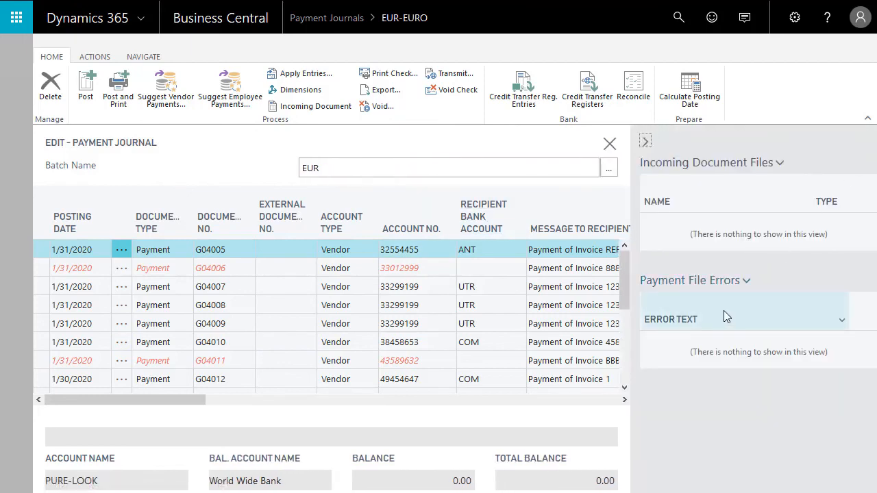
click(247, 268)
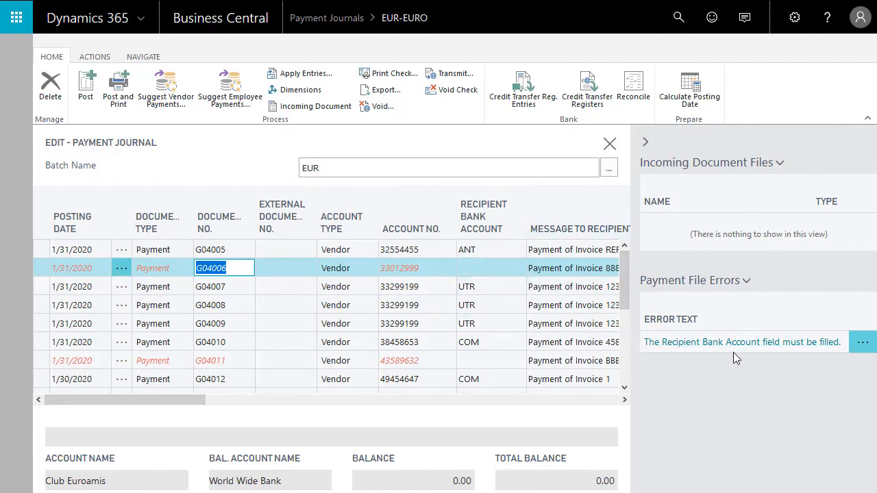
click(646, 142)
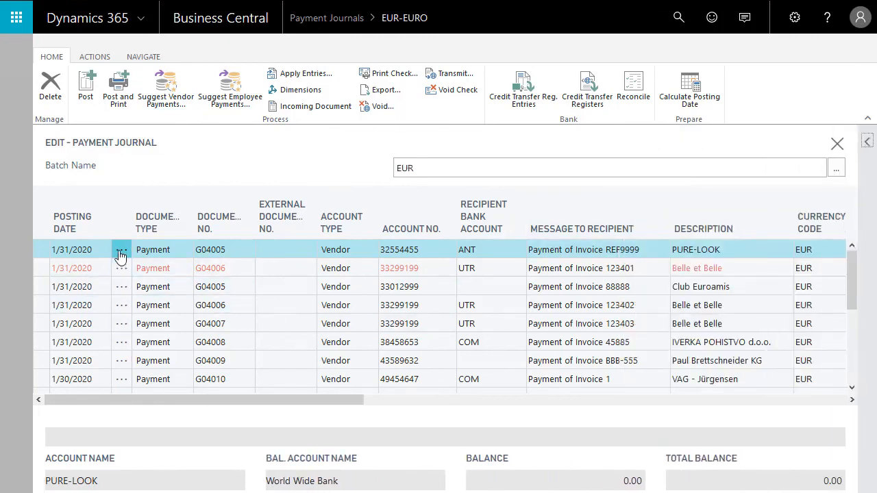
Step: Delete all payment lines from the EUR journal except the first one, for PURE-LOOK
click(122, 295)
click(123, 388)
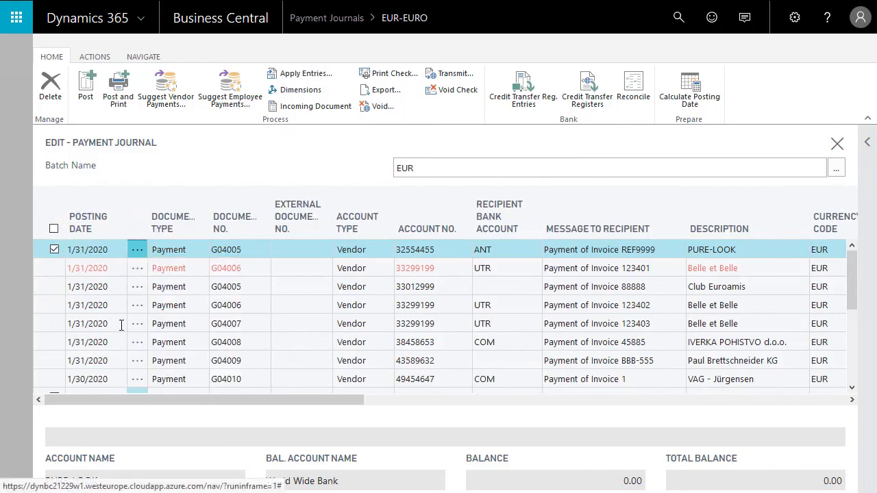
click(53, 229)
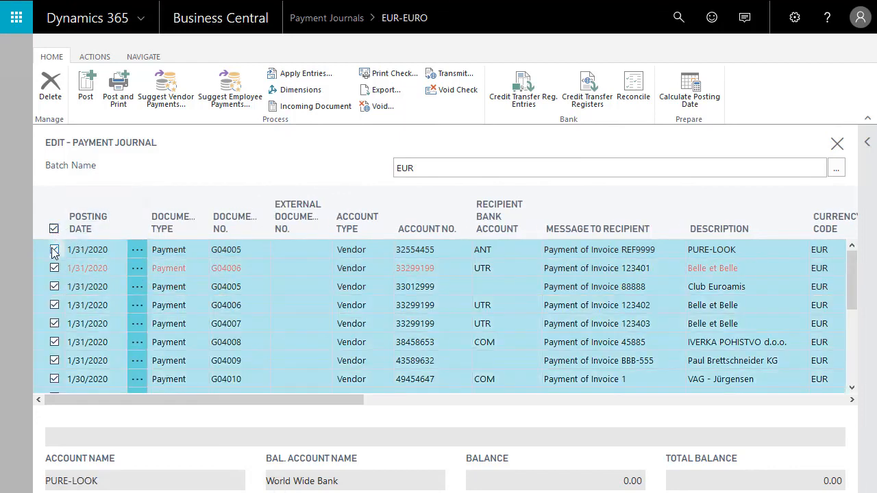
click(55, 83)
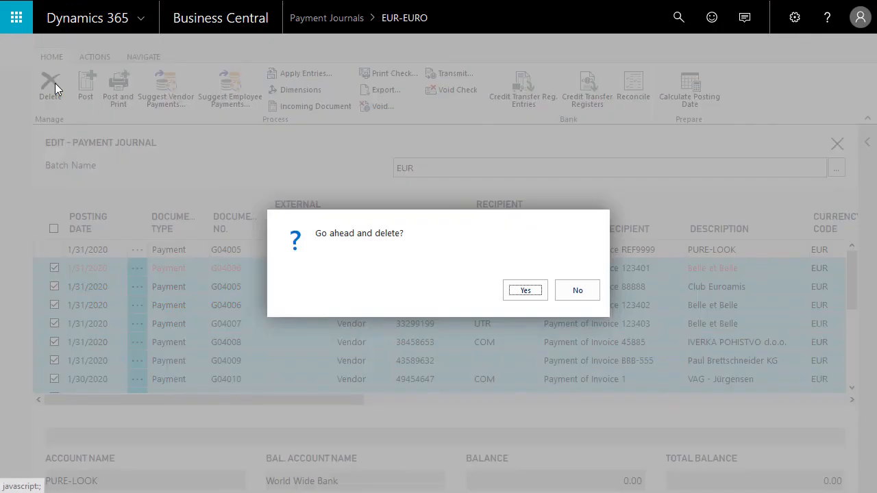
click(526, 290)
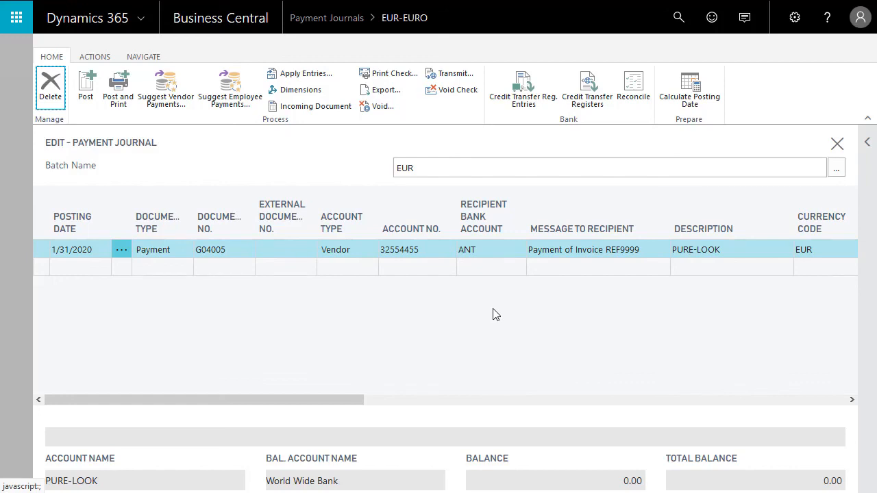
Step: Export the remaining PURE-LOOK payment as an XML payment file and save the file
click(382, 92)
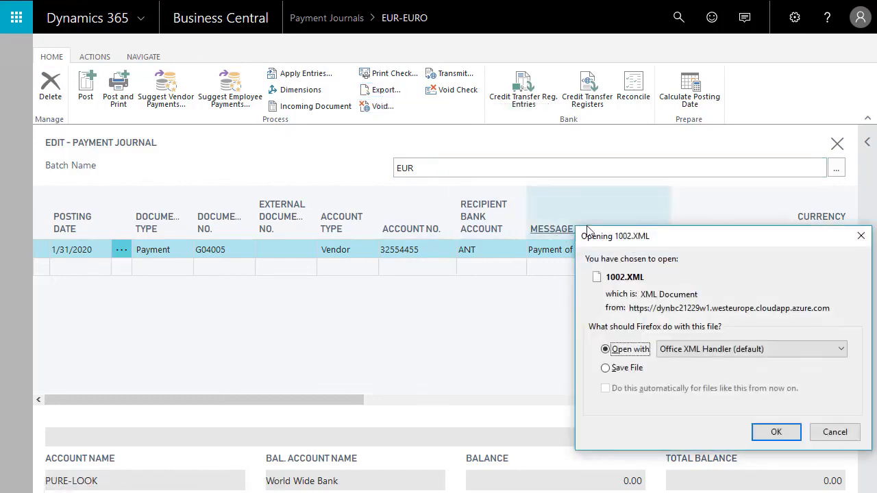
drag(629, 246, 431, 147)
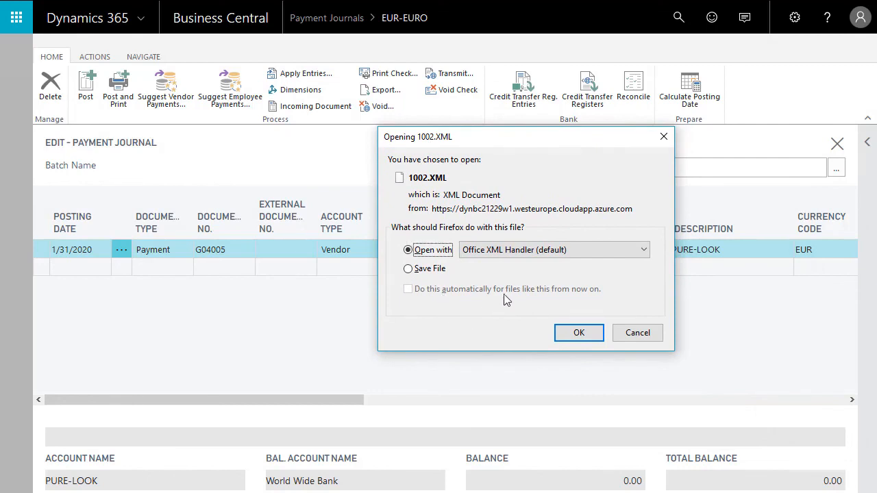
click(425, 269)
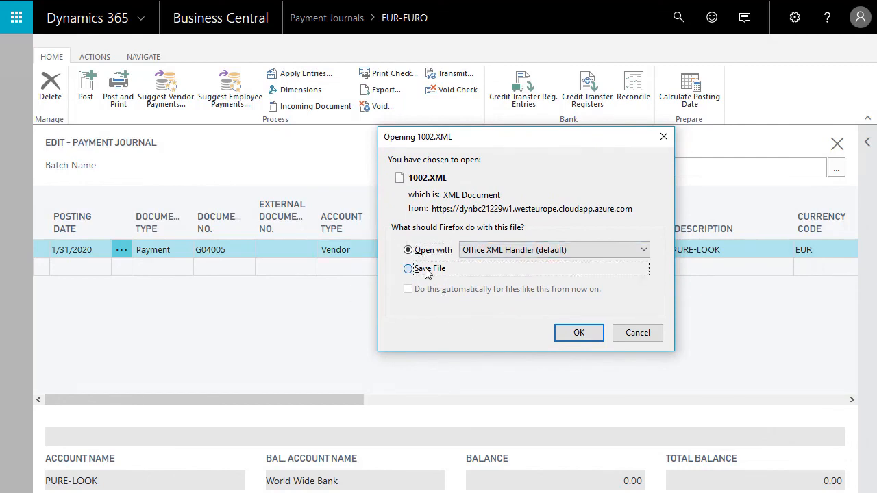
click(567, 335)
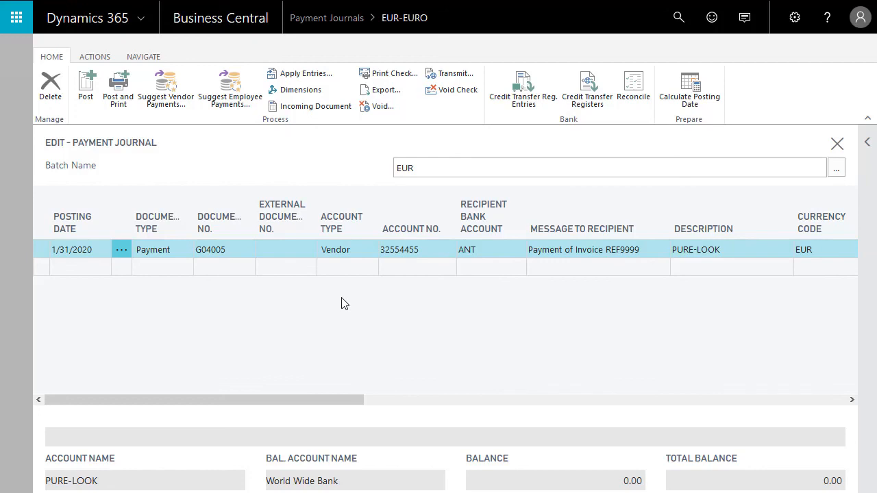
Step: Open the Credit Transfer Registers for the exported payments
click(591, 96)
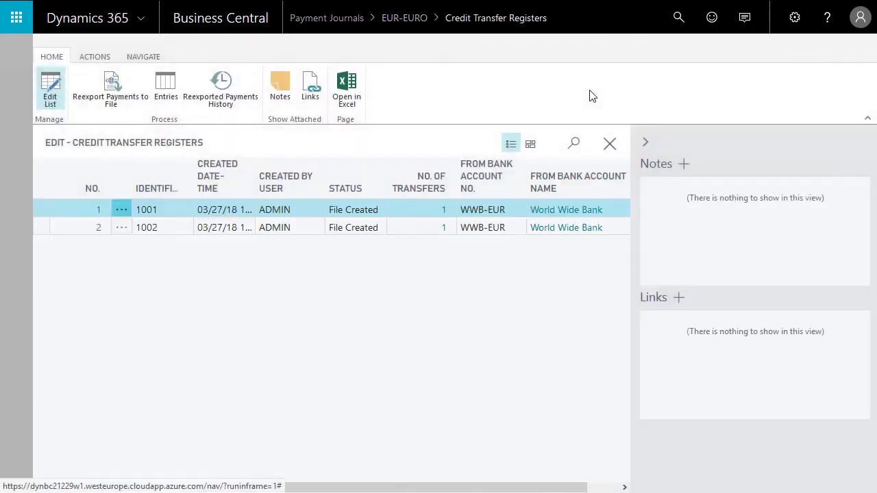